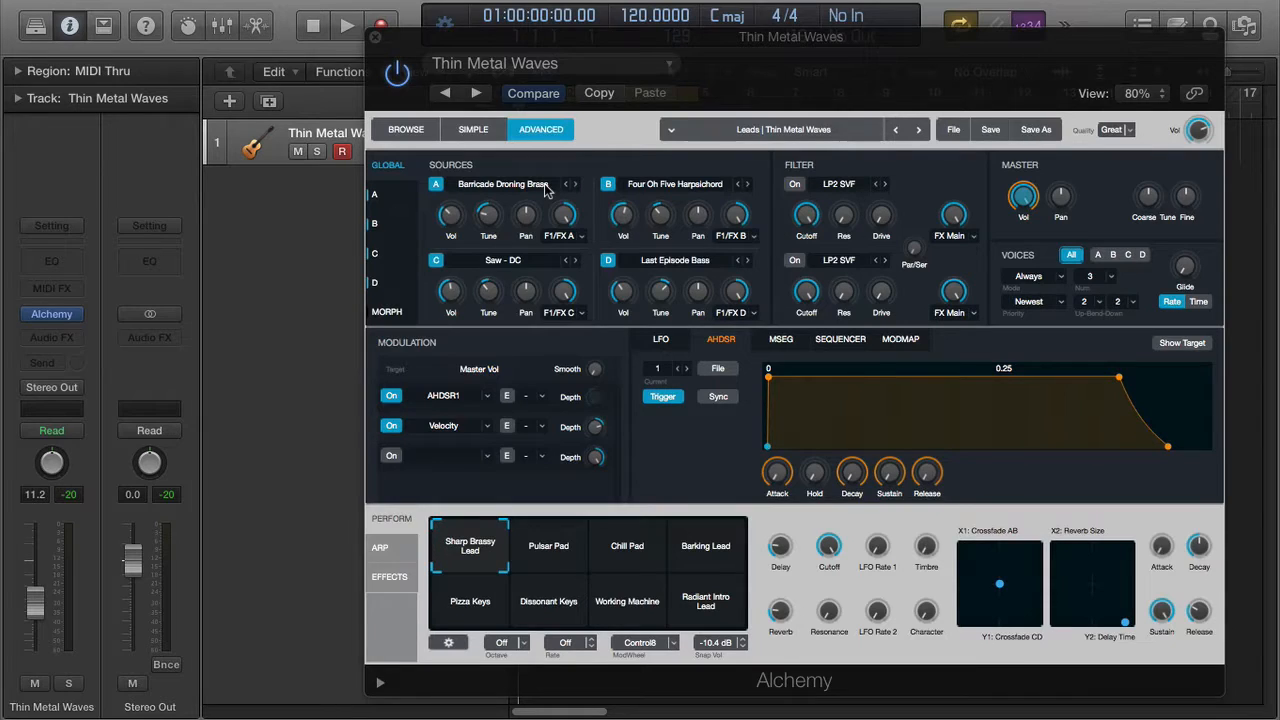
# - Play the Thin Metal Waves preset to hear it, then stop and return to the song start
pyautogui.click(545, 185)
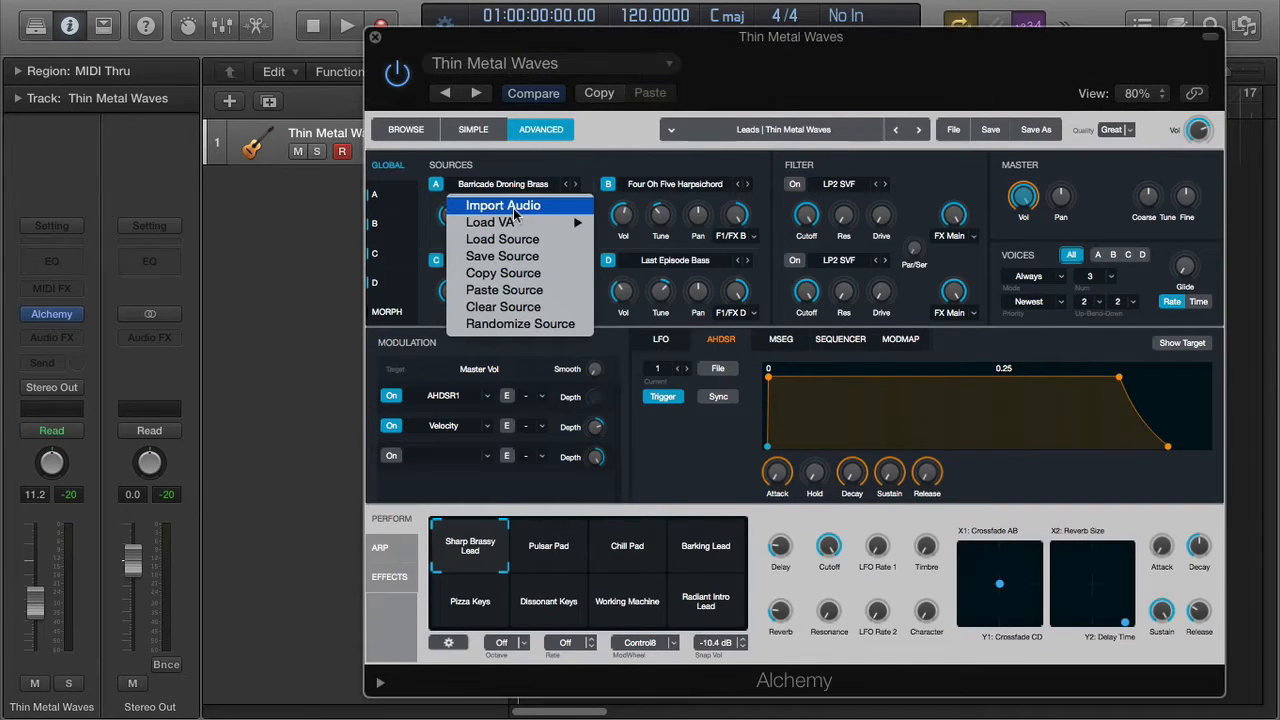
pyautogui.click(582, 163)
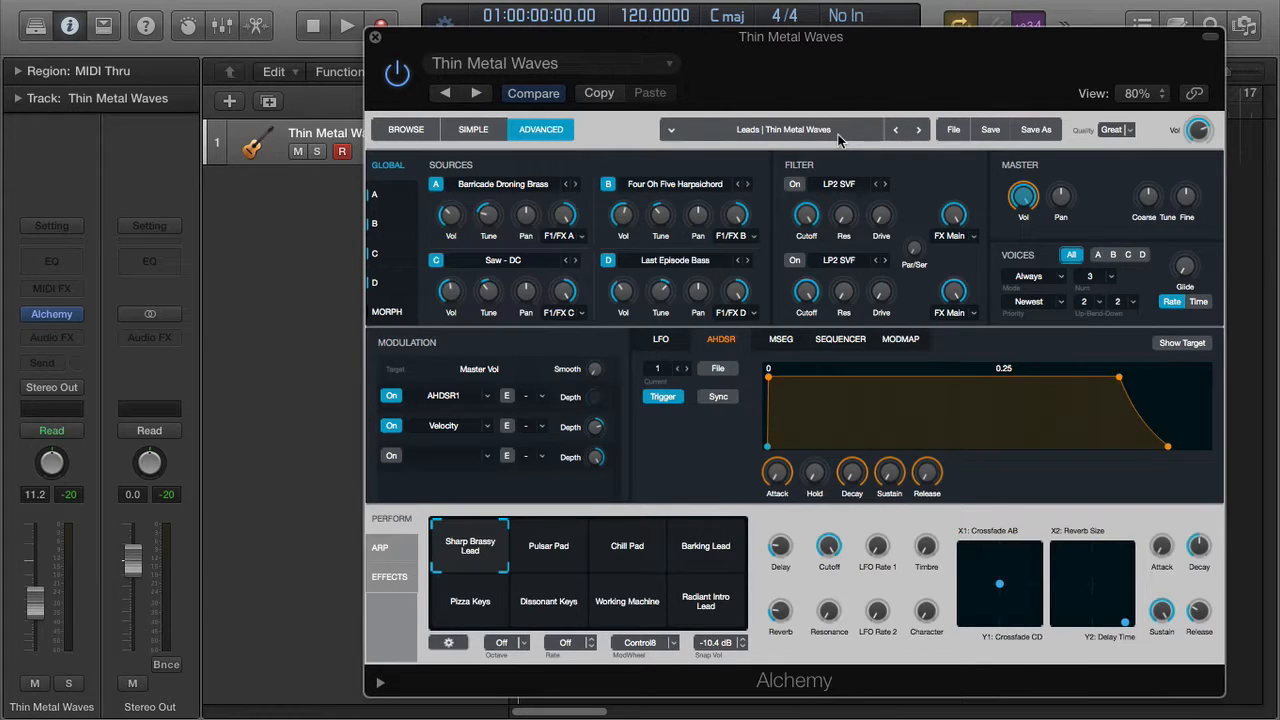
pyautogui.press('space')
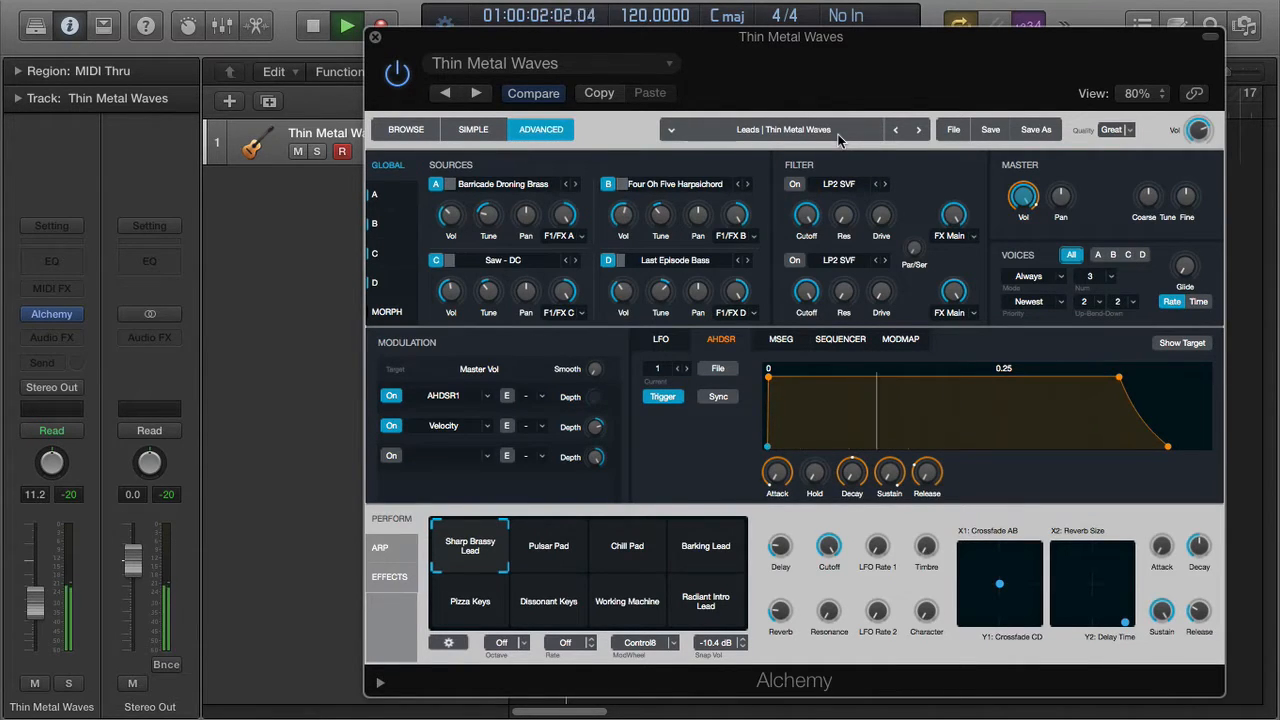
pyautogui.press('space')
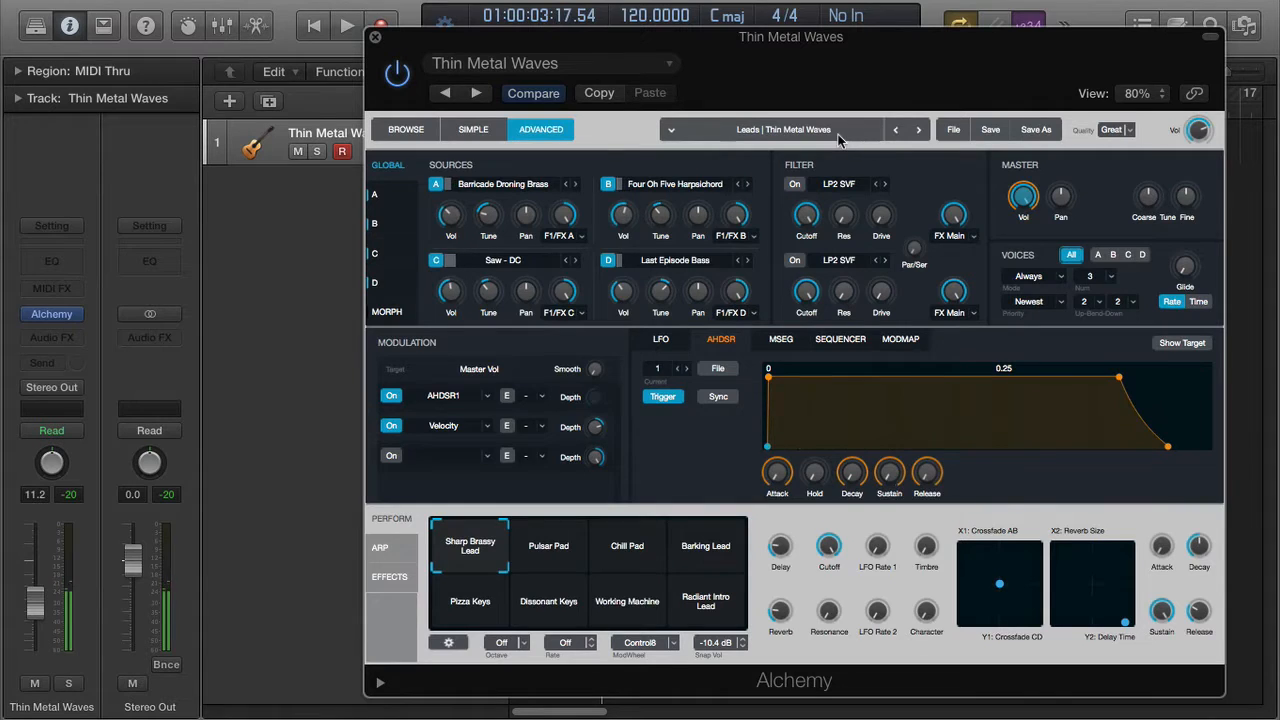
pyautogui.press('Return')
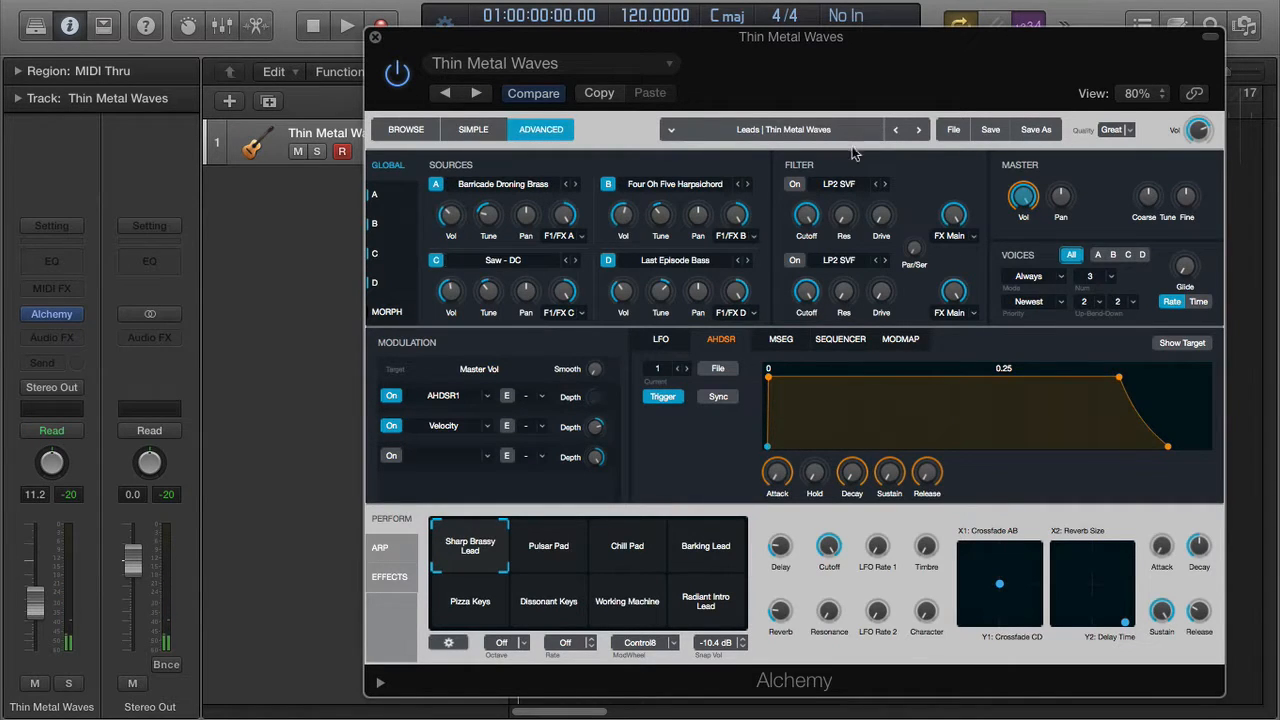
# - Choose Import Audio from source A's Barricade Droning Brass menu
pyautogui.click(543, 190)
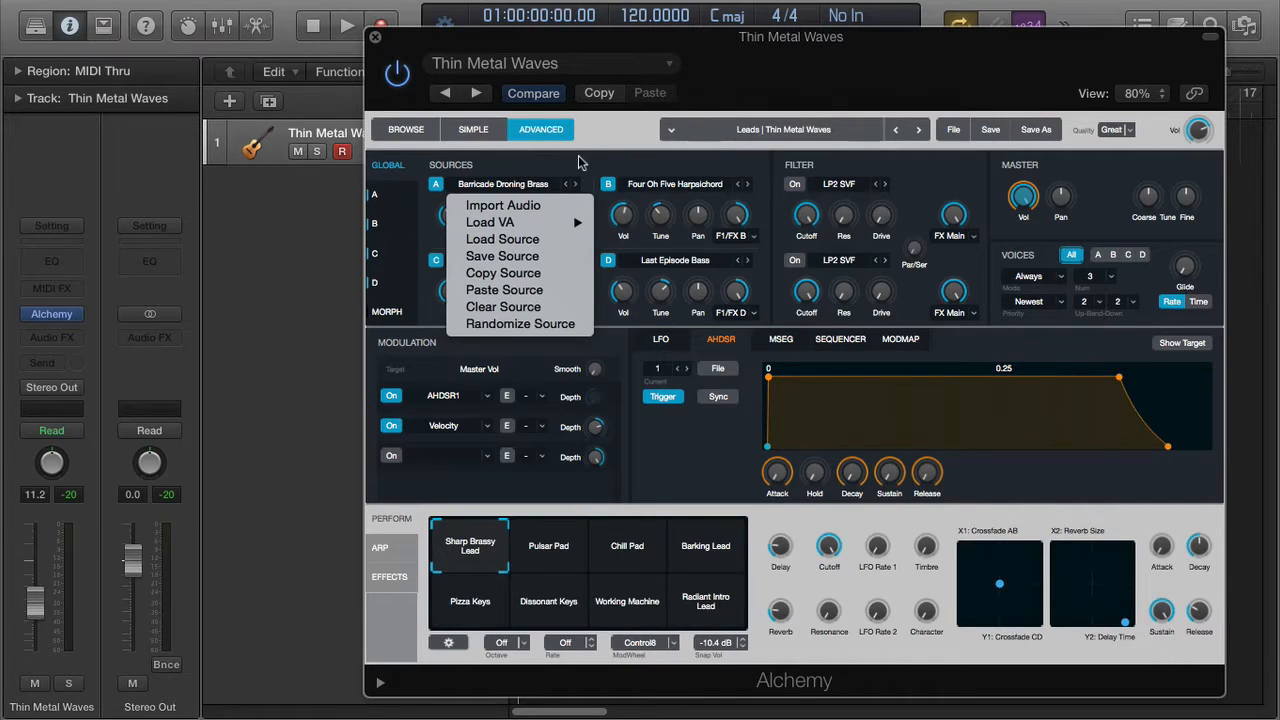
pyautogui.click(580, 160)
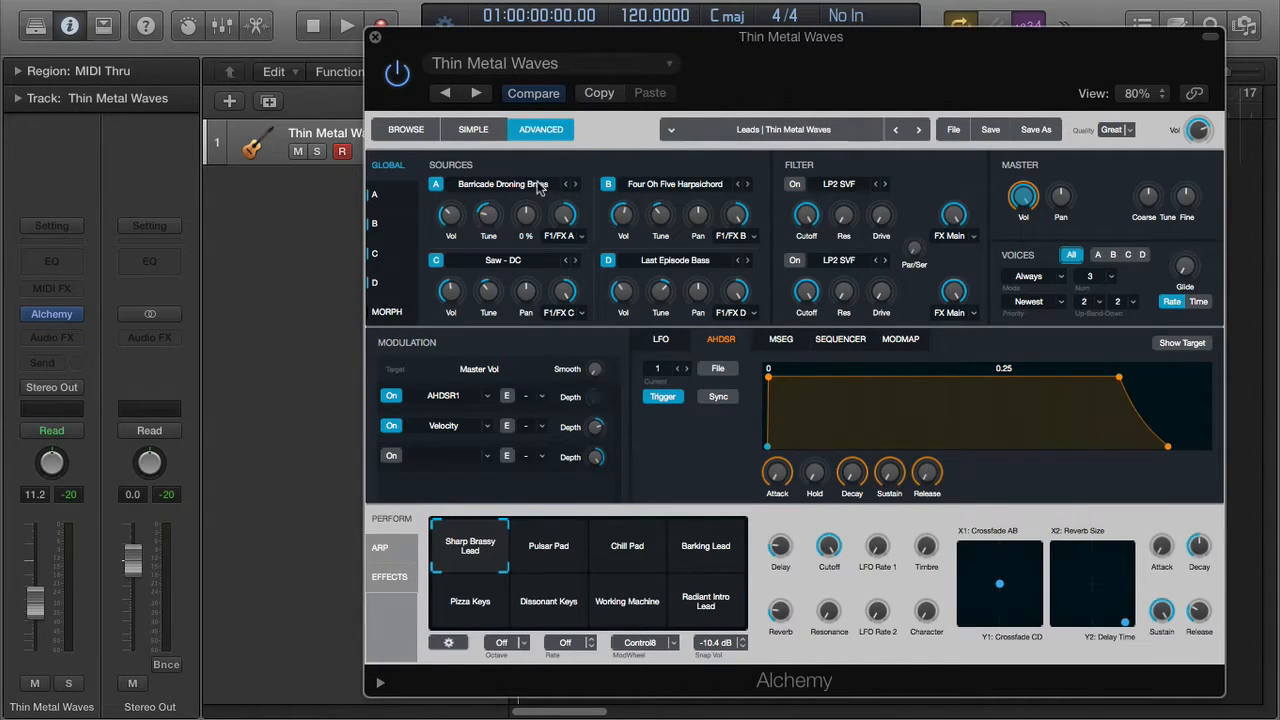
pyautogui.click(522, 188)
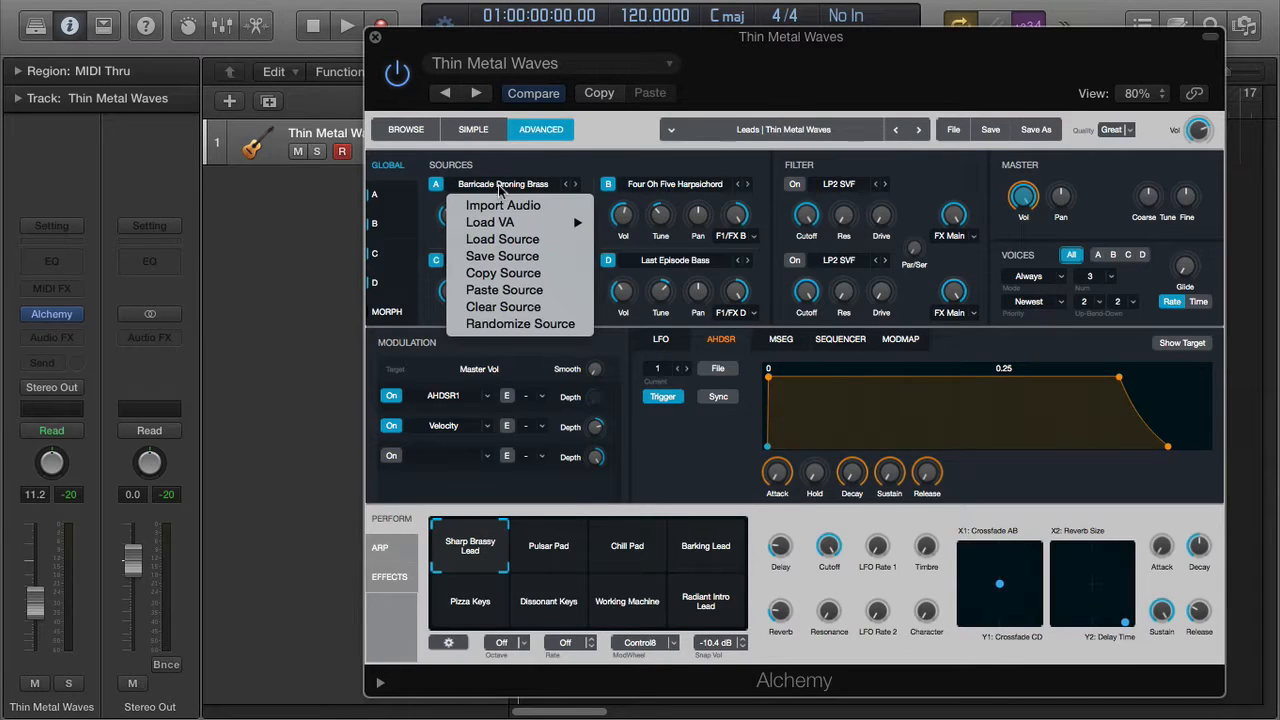
pyautogui.click(506, 210)
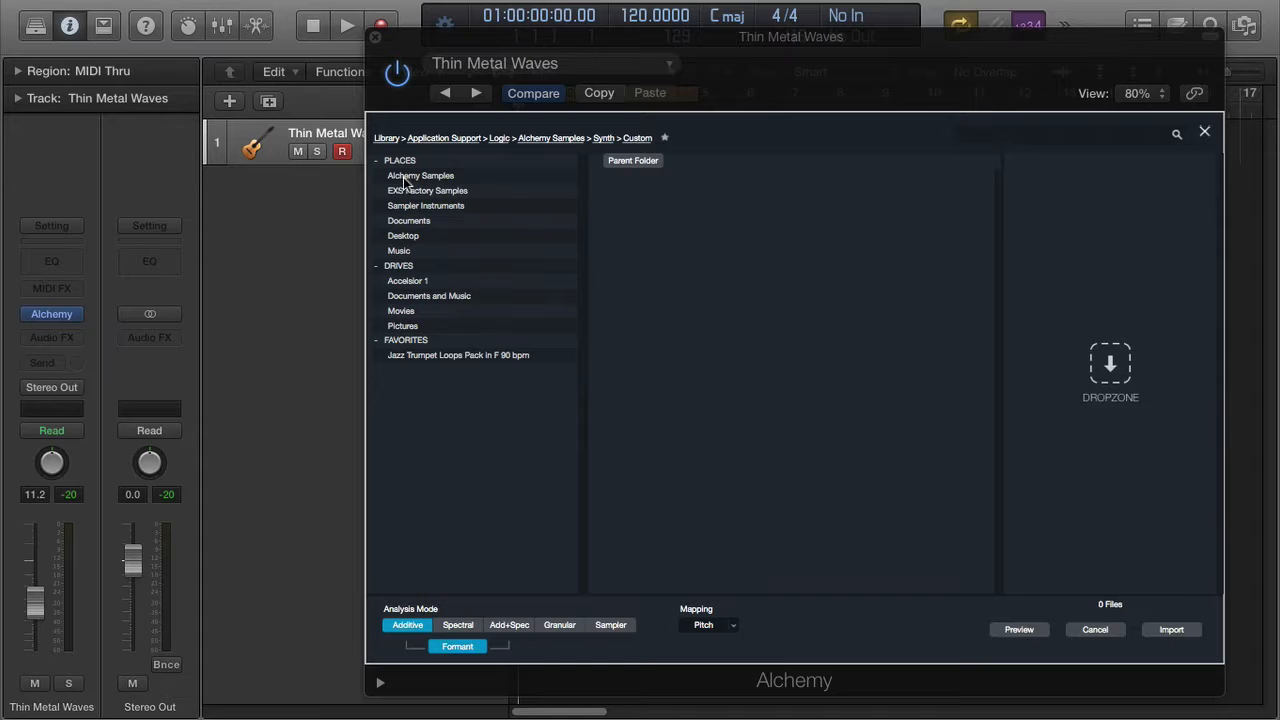
# - Browse EXS Factory Samples > 01 Acoustic Pianos > Yamaha Grand Piano and scroll its WAV samples
pyautogui.click(478, 178)
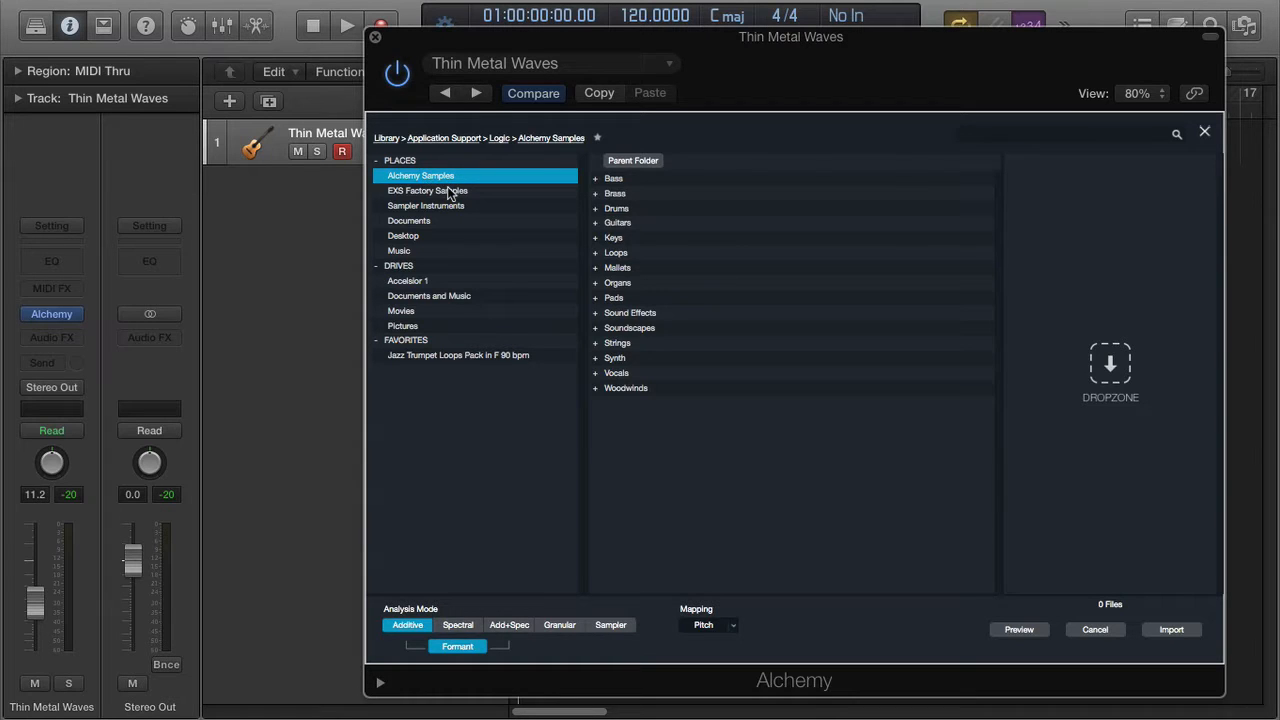
pyautogui.click(446, 191)
pyautogui.click(601, 182)
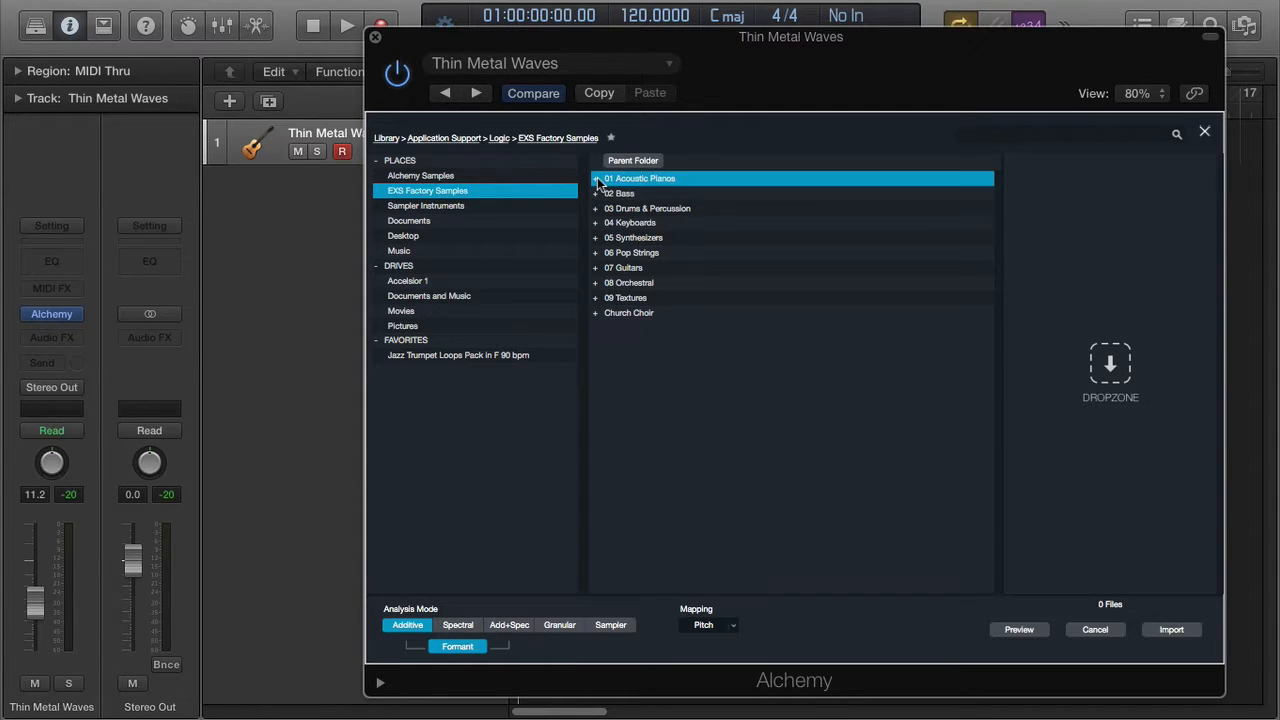
pyautogui.doubleClick(598, 182)
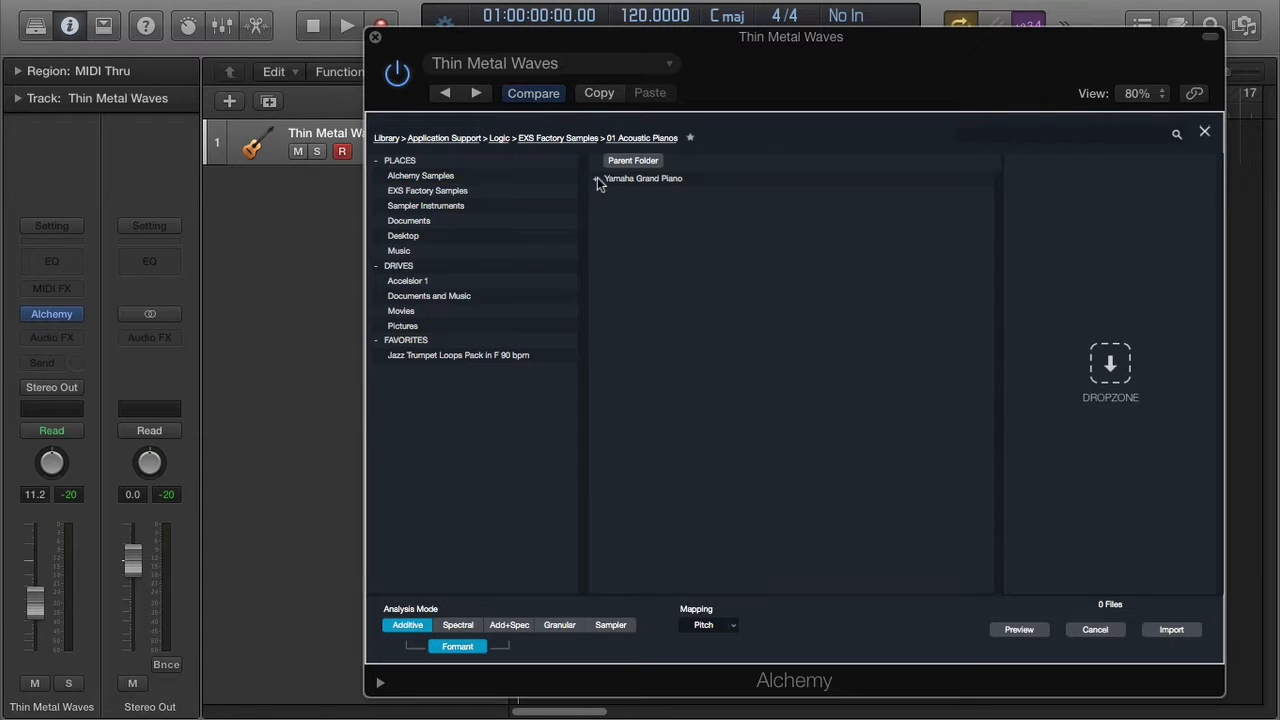
pyautogui.click(631, 181)
pyautogui.doubleClick(631, 181)
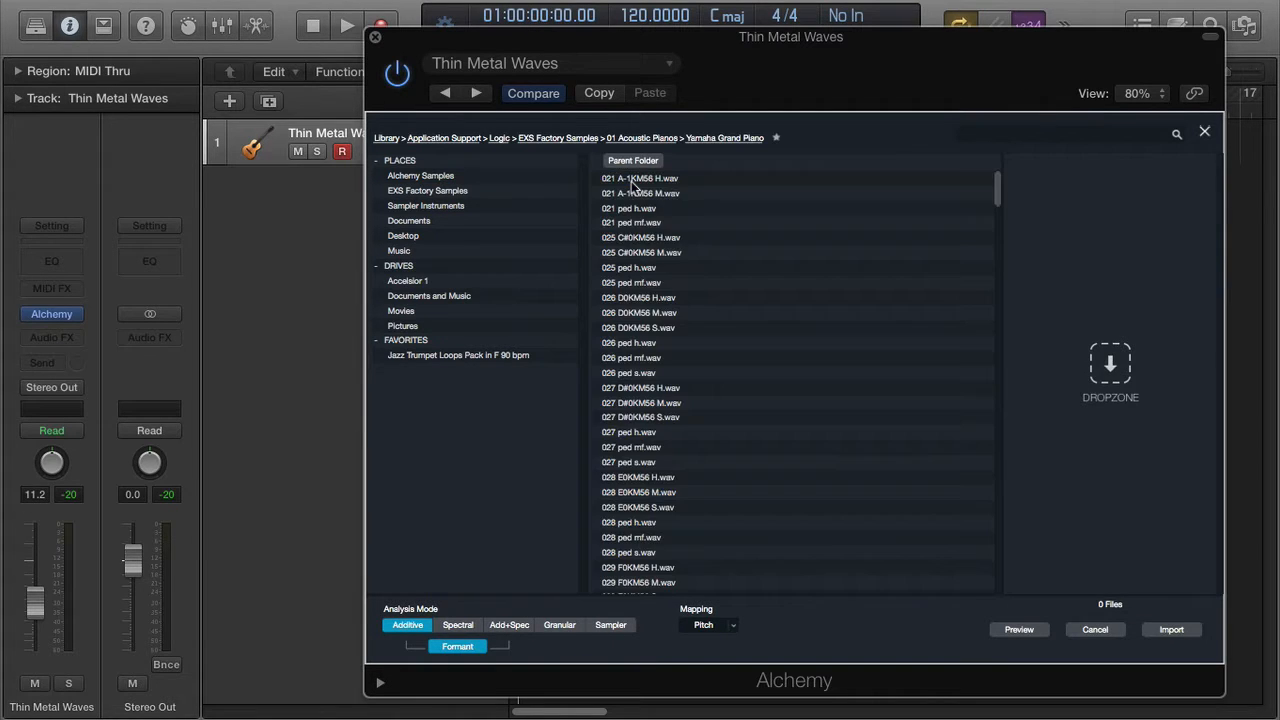
pyautogui.scroll(-5, 720, 306)
pyautogui.scroll(-20, 720, 306)
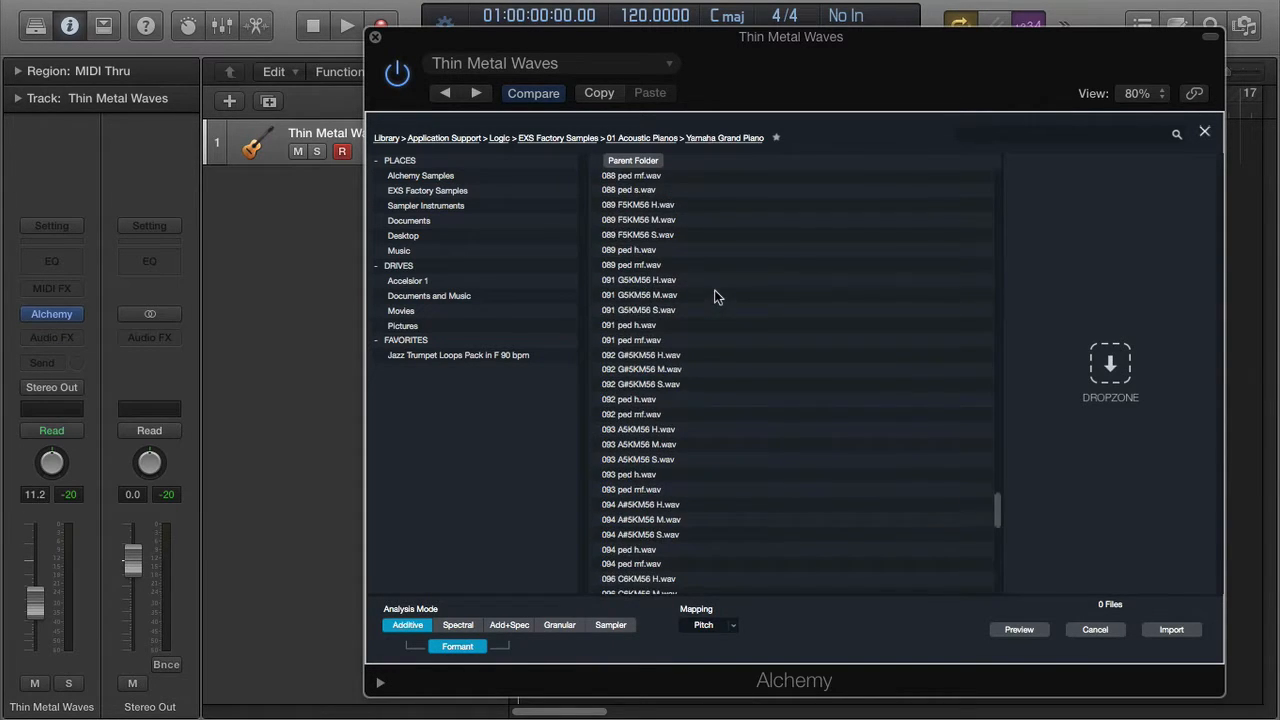
pyautogui.scroll(15, 665, 390)
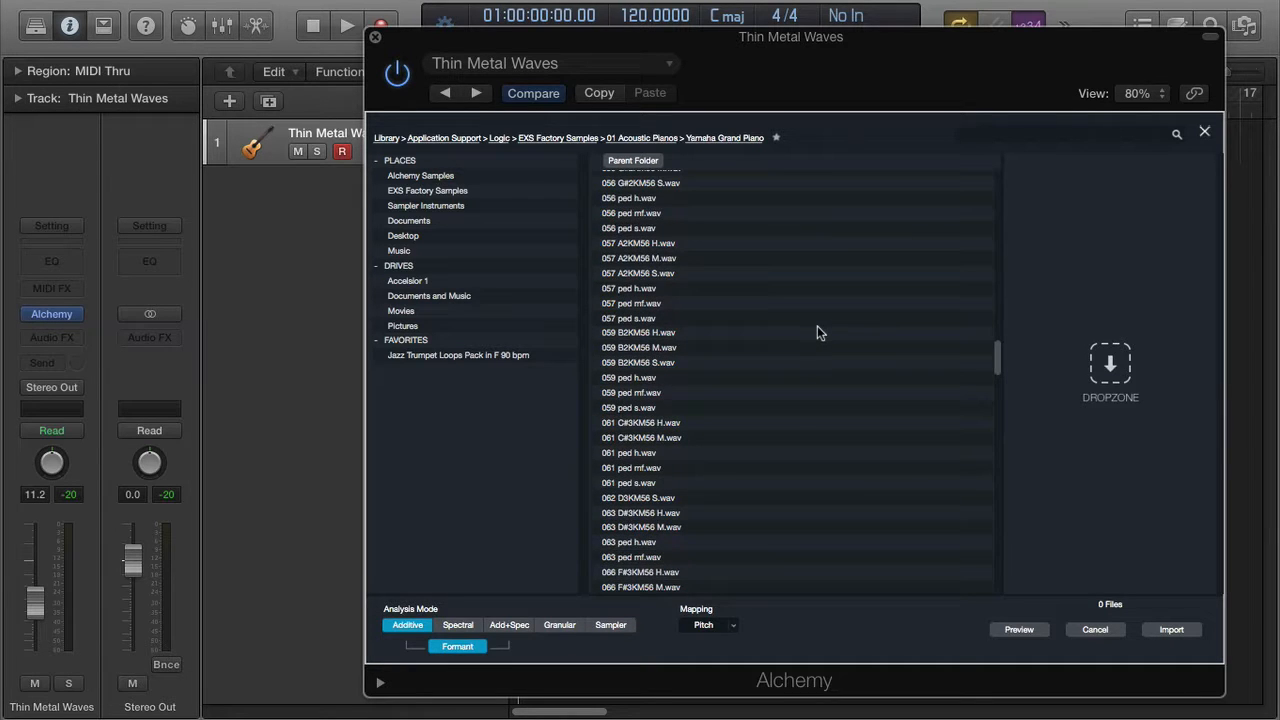
pyautogui.scroll(10, 817, 325)
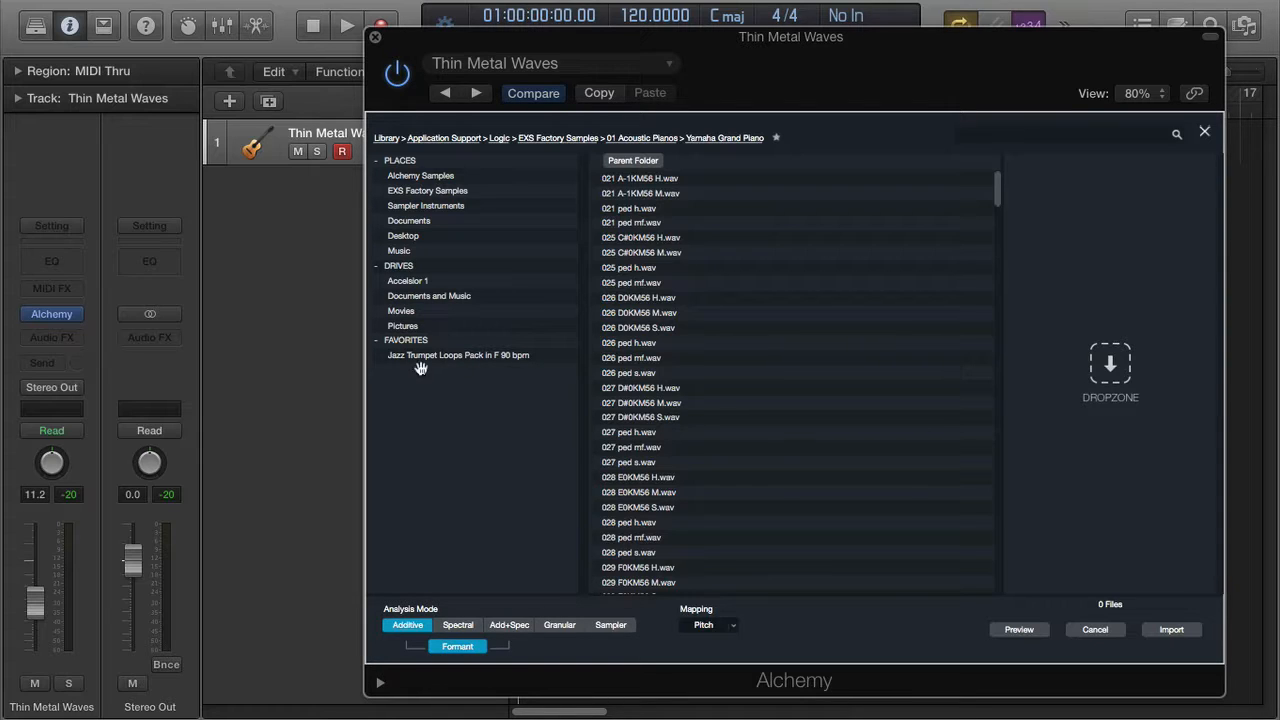
# - Open the Jazz Trumpet Loops Pack in F 90 bpm favourite and select solo trumpet -01in F - 90bpm.wav
pyautogui.click(478, 356)
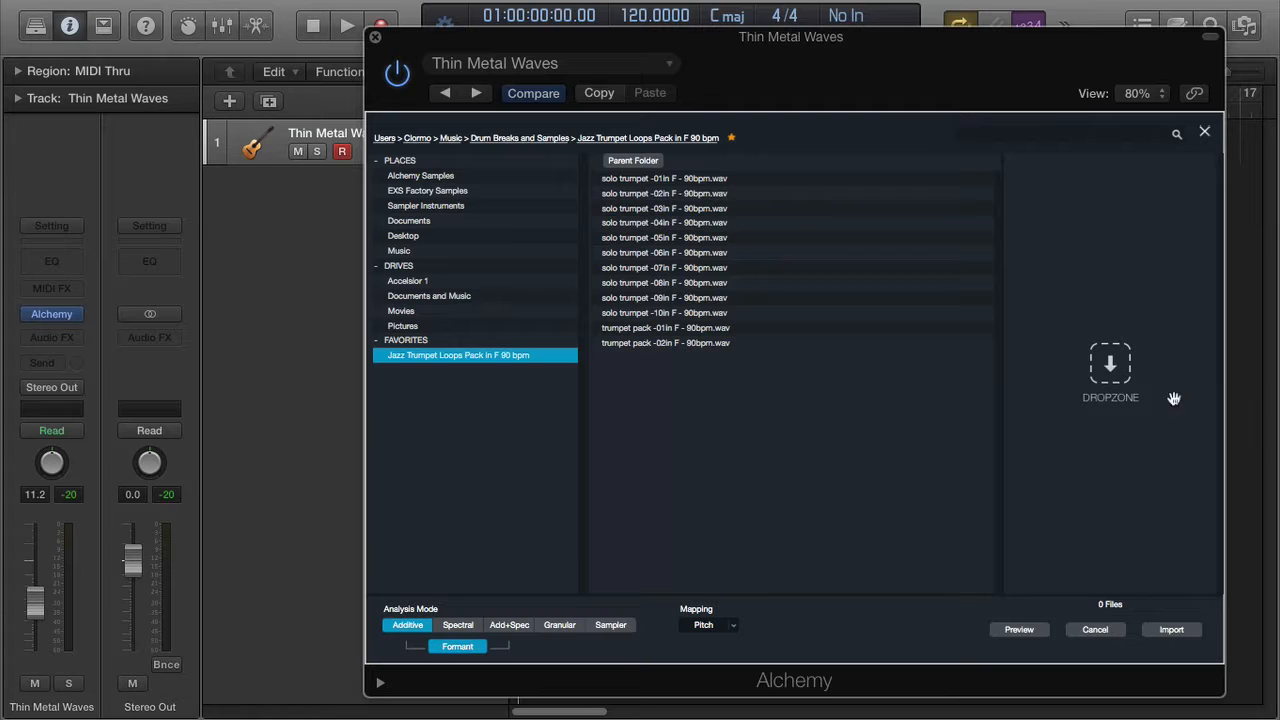
pyautogui.click(709, 180)
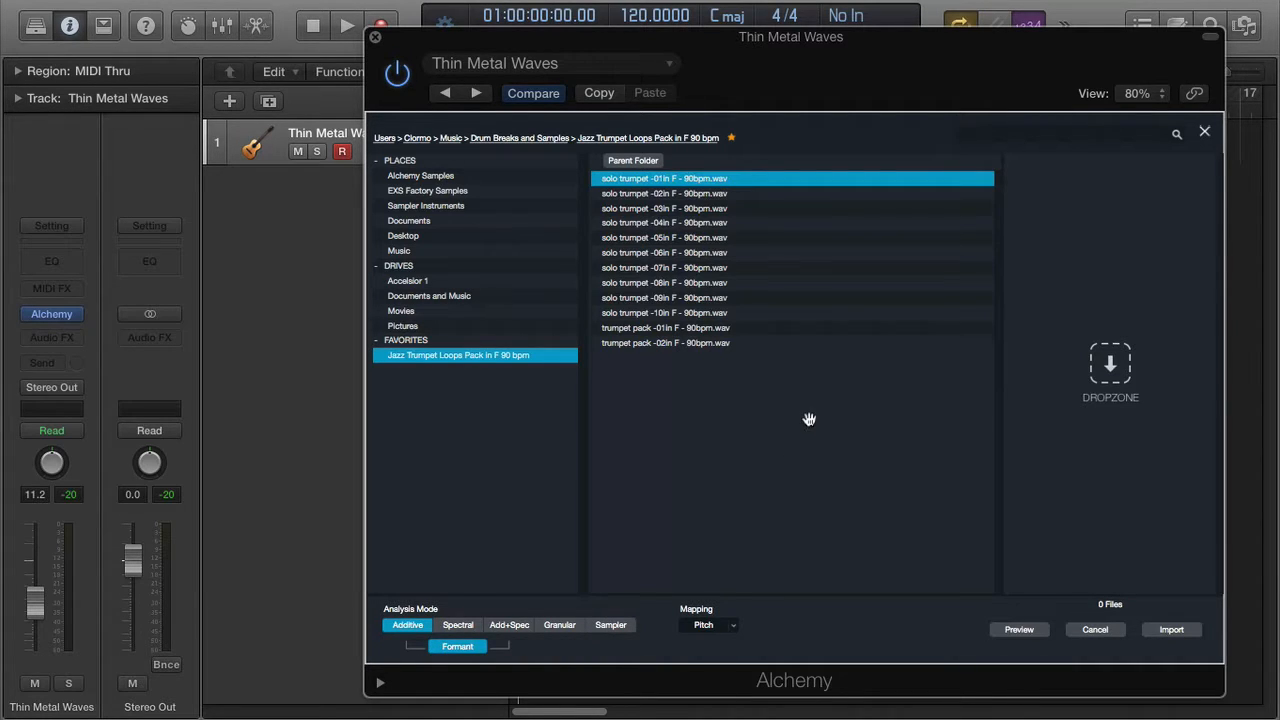
# - Queue solo trumpet loops 01 through 04 in the import list
pyautogui.keyDown('super'); pyautogui.click(719, 196); pyautogui.keyUp('super')
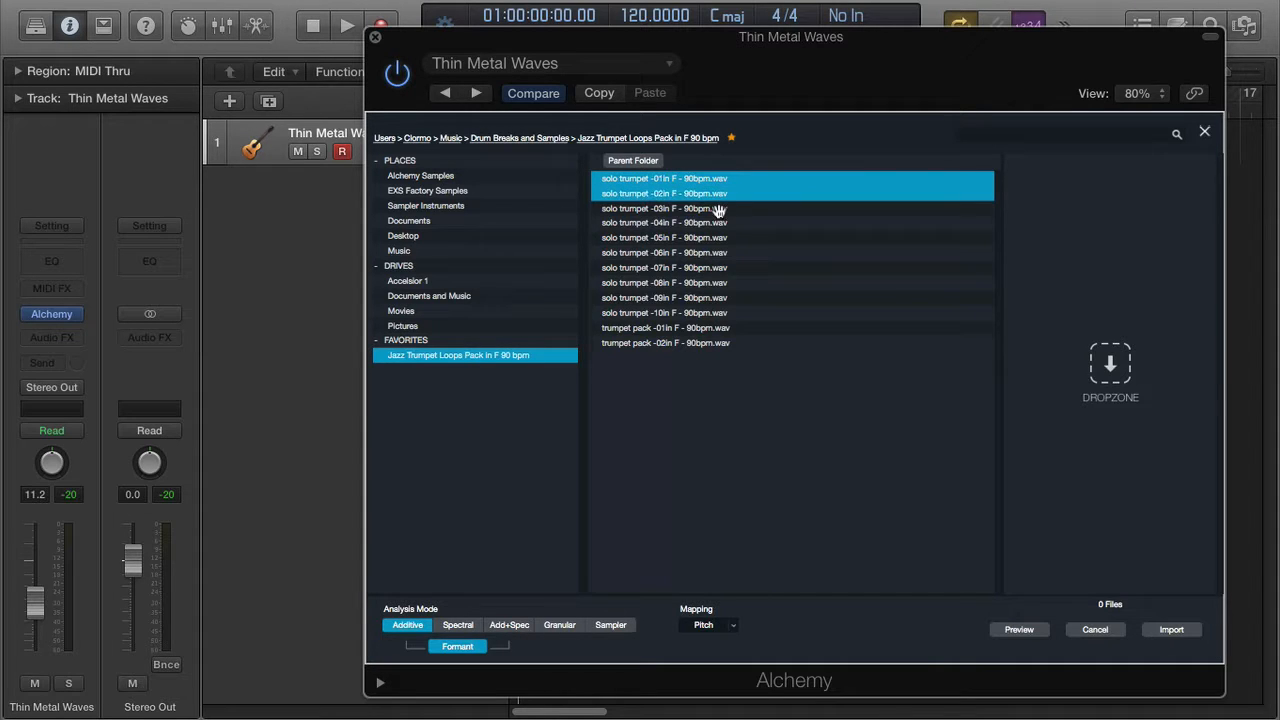
pyautogui.keyDown('super'); pyautogui.click(718, 210); pyautogui.keyUp('super')
pyautogui.keyDown('super'); pyautogui.click(717, 223); pyautogui.keyUp('super')
pyautogui.moveTo(705, 178); pyautogui.dragTo(1064, 238)
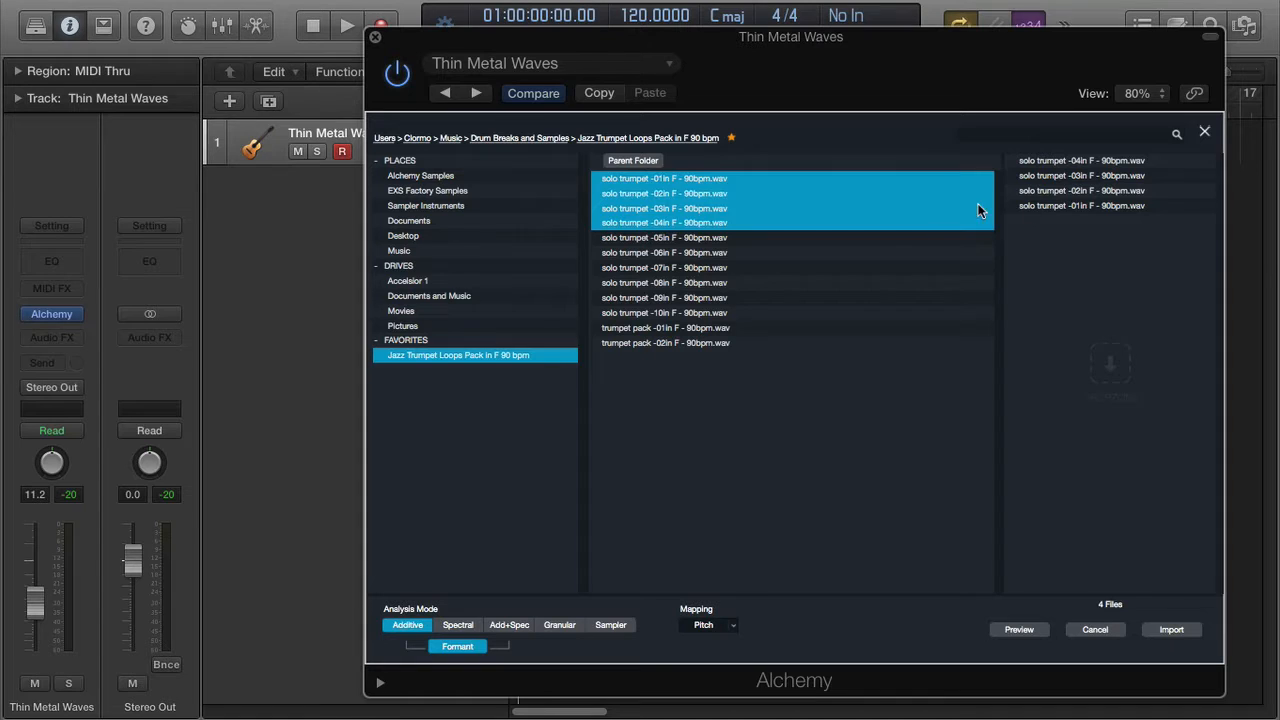
# - Add solo trumpet -08in F - 90bpm.wav to the import list and turn Preview on
pyautogui.click(777, 284)
pyautogui.moveTo(898, 284); pyautogui.dragTo(1105, 279)
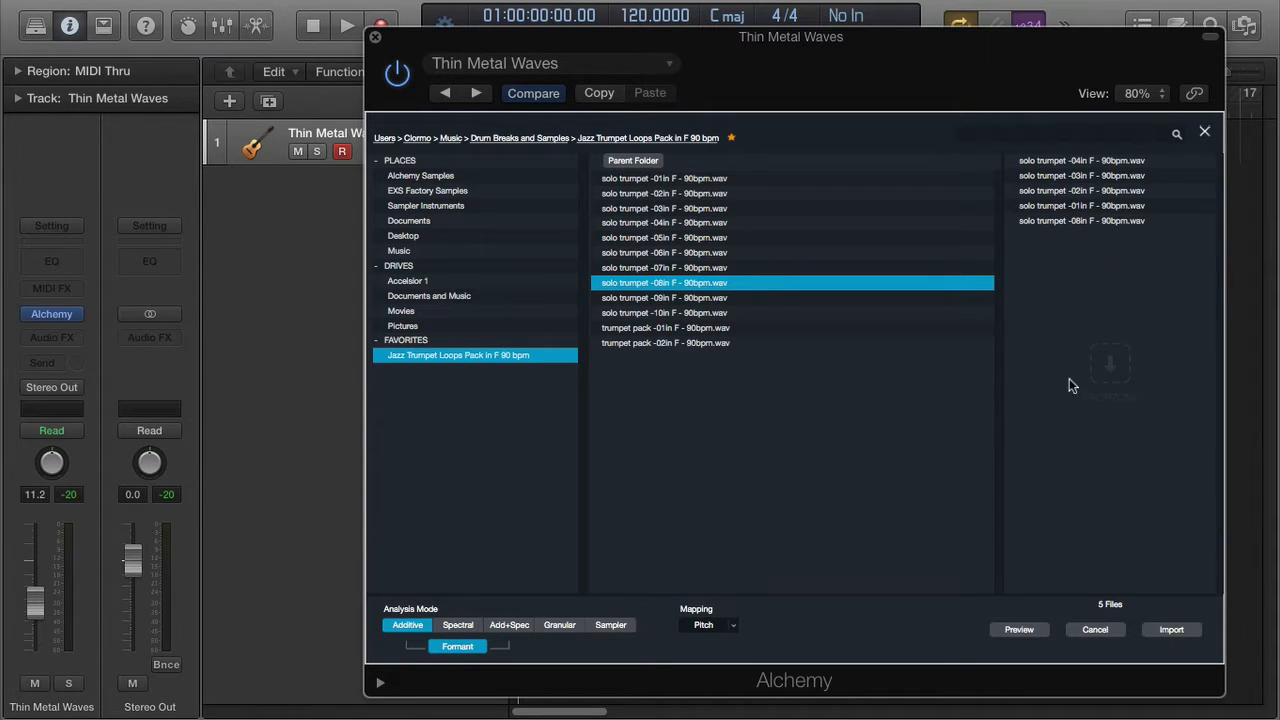
pyautogui.click(1013, 635)
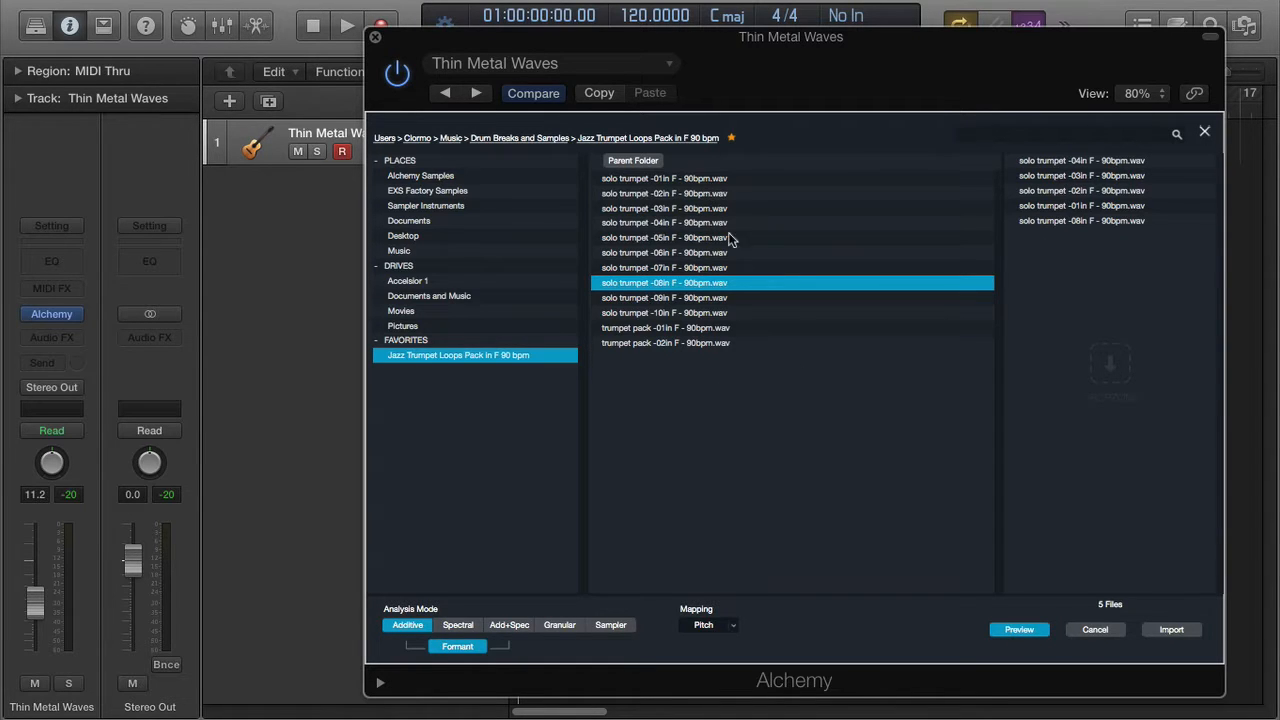
# - Audition the -10in loop and the queued -04in loop, then switch Preview off
pyautogui.click(707, 314)
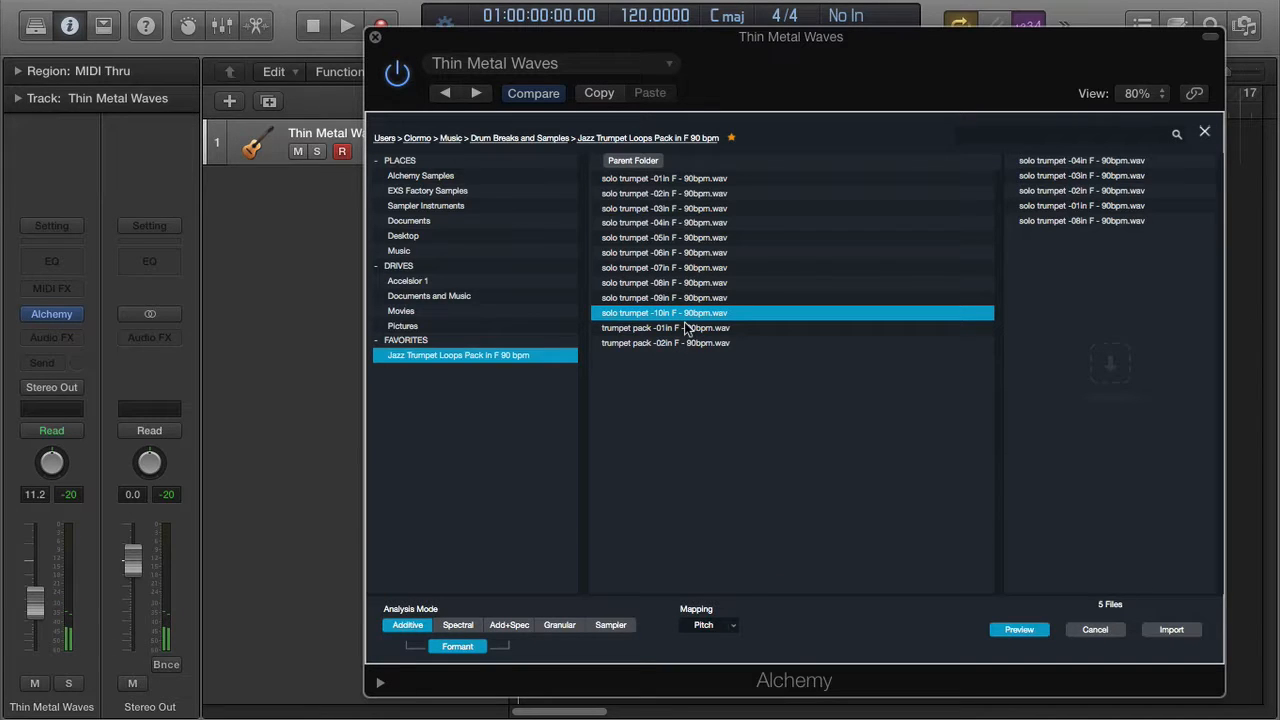
pyautogui.click(1136, 165)
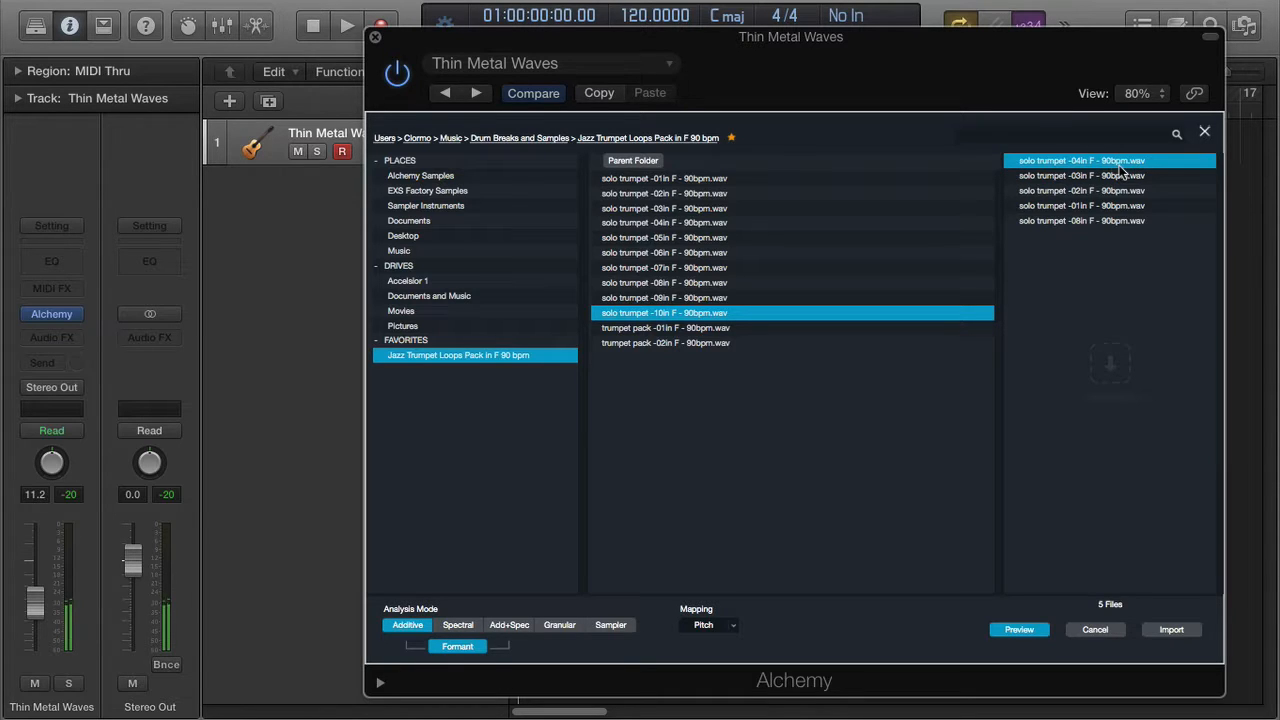
pyautogui.click(1027, 635)
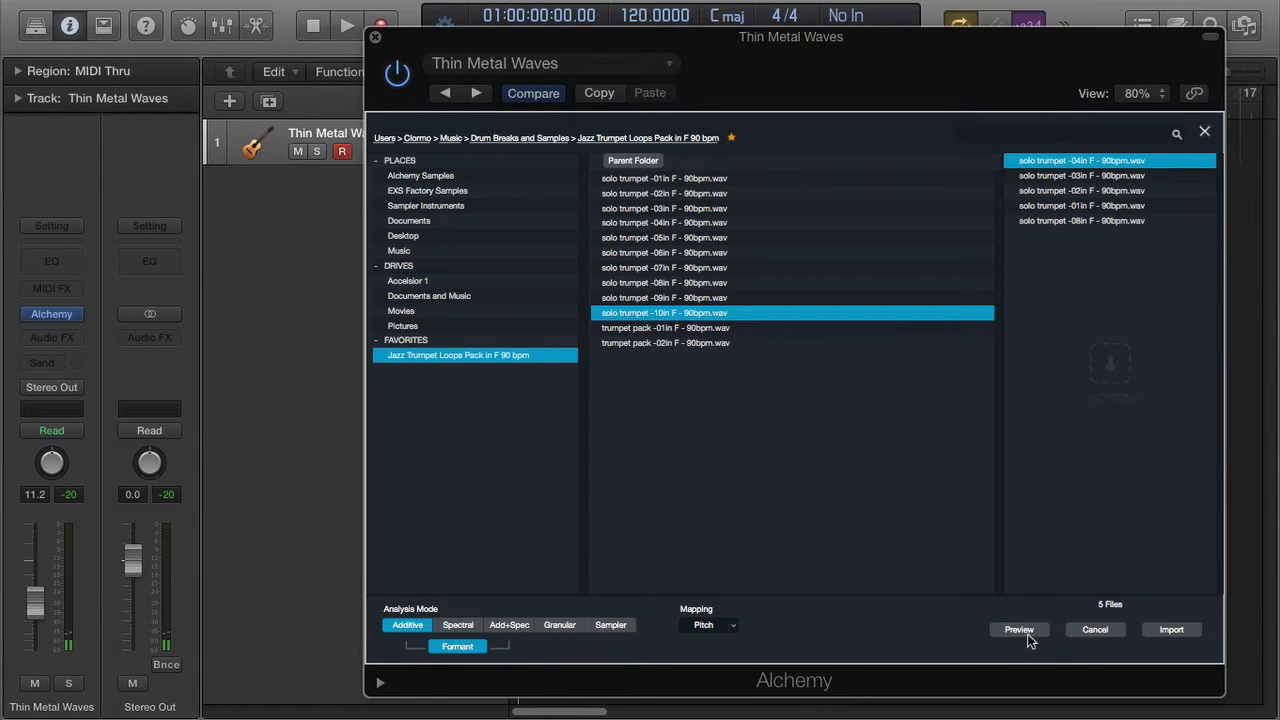
pyautogui.rightClick(1163, 164)
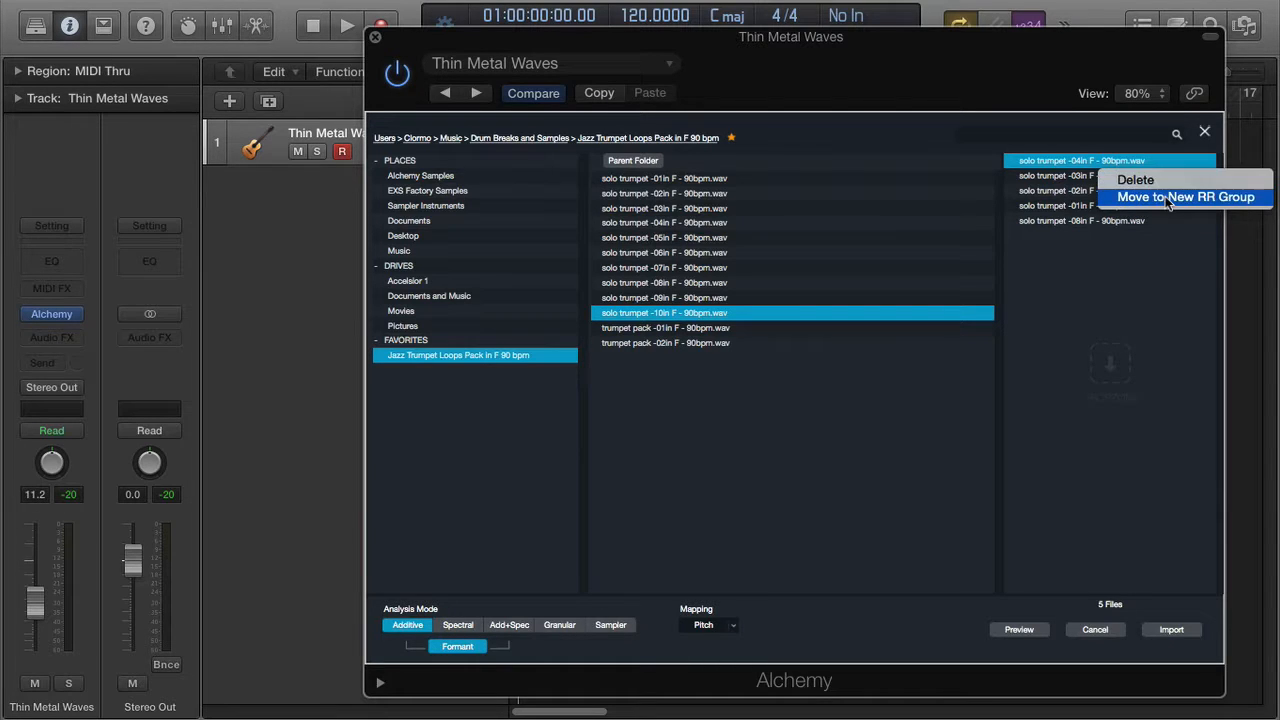
# - Delete the -04in loop from the import list, then select -03in and dismiss its menu unchanged
pyautogui.click(1164, 184)
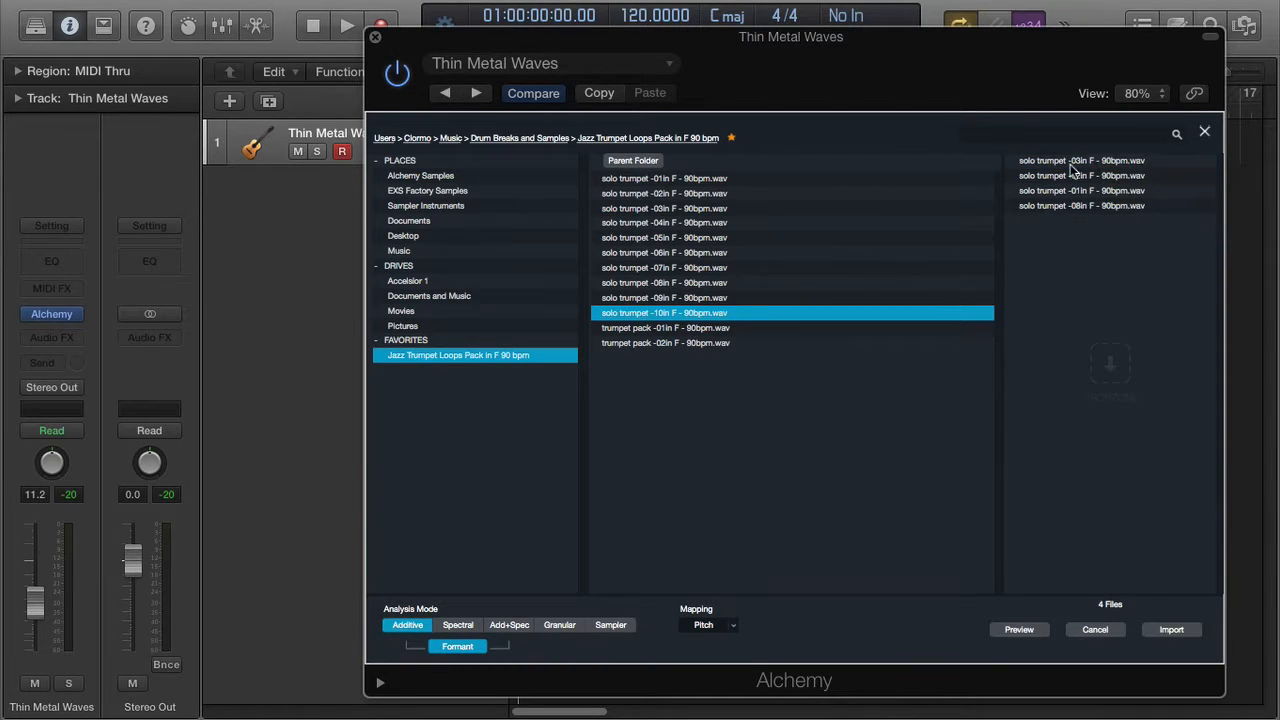
pyautogui.click(1105, 160)
pyautogui.rightClick(1105, 160)
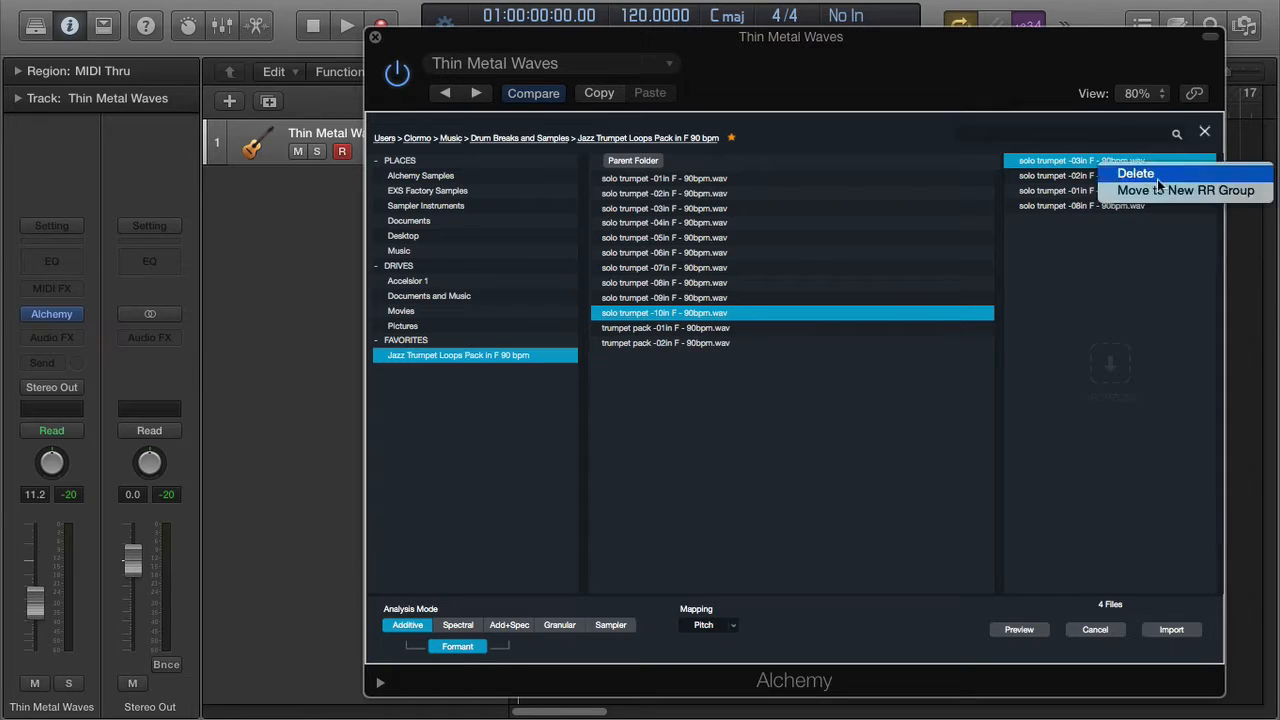
pyautogui.click(1227, 196)
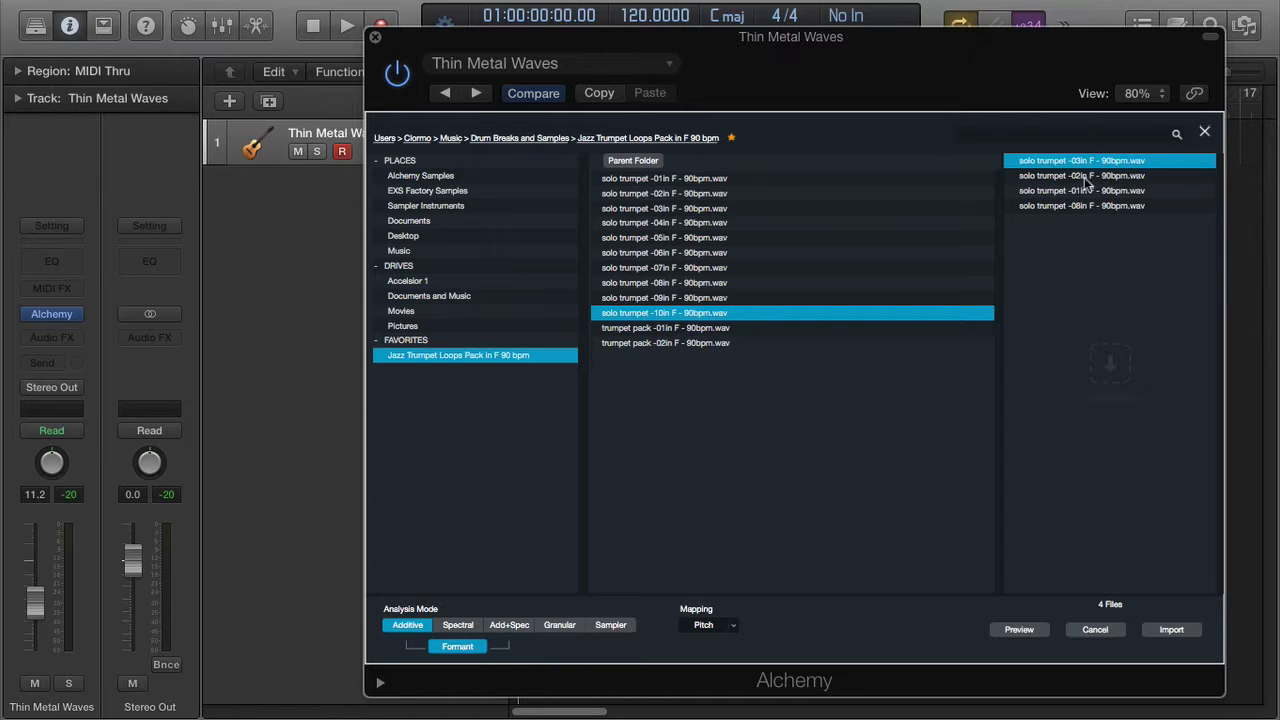
# - Move the -02in, -01in and -08in loops into a new round robin group
pyautogui.click(1087, 180)
pyautogui.keyDown('shift'); pyautogui.click(1100, 207); pyautogui.keyUp('shift')
pyautogui.rightClick(1100, 211)
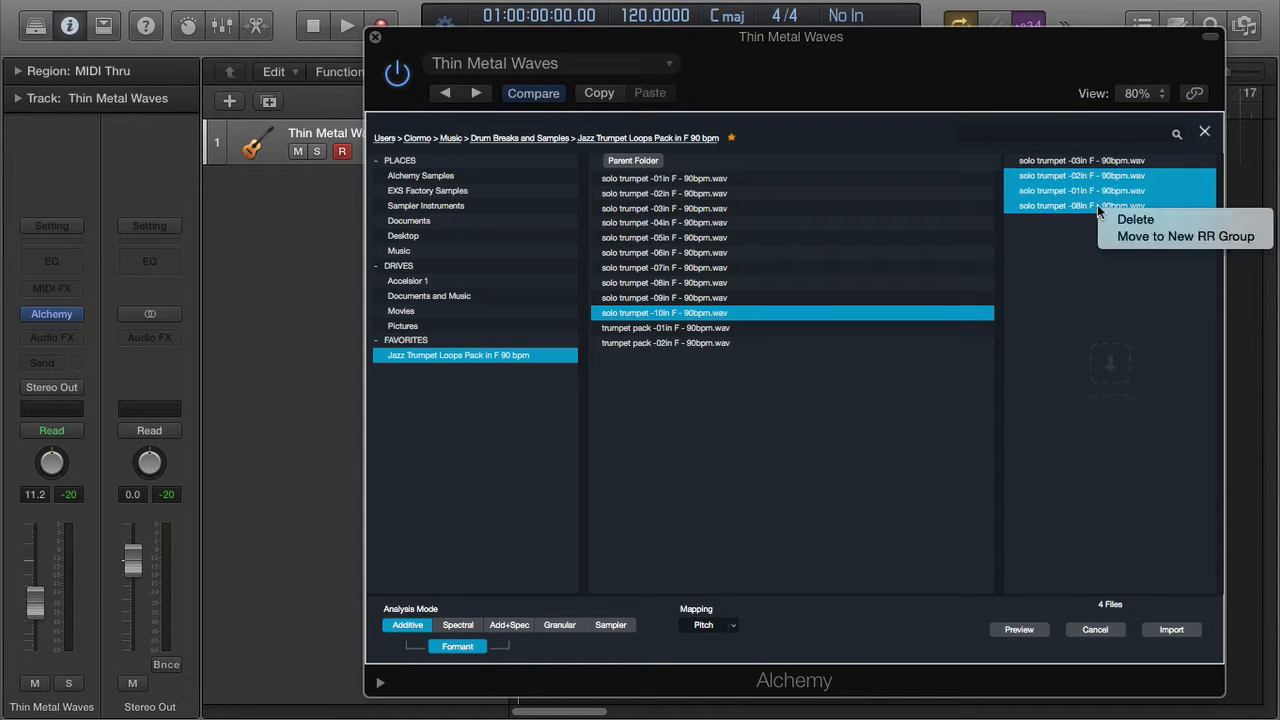
pyautogui.click(1118, 236)
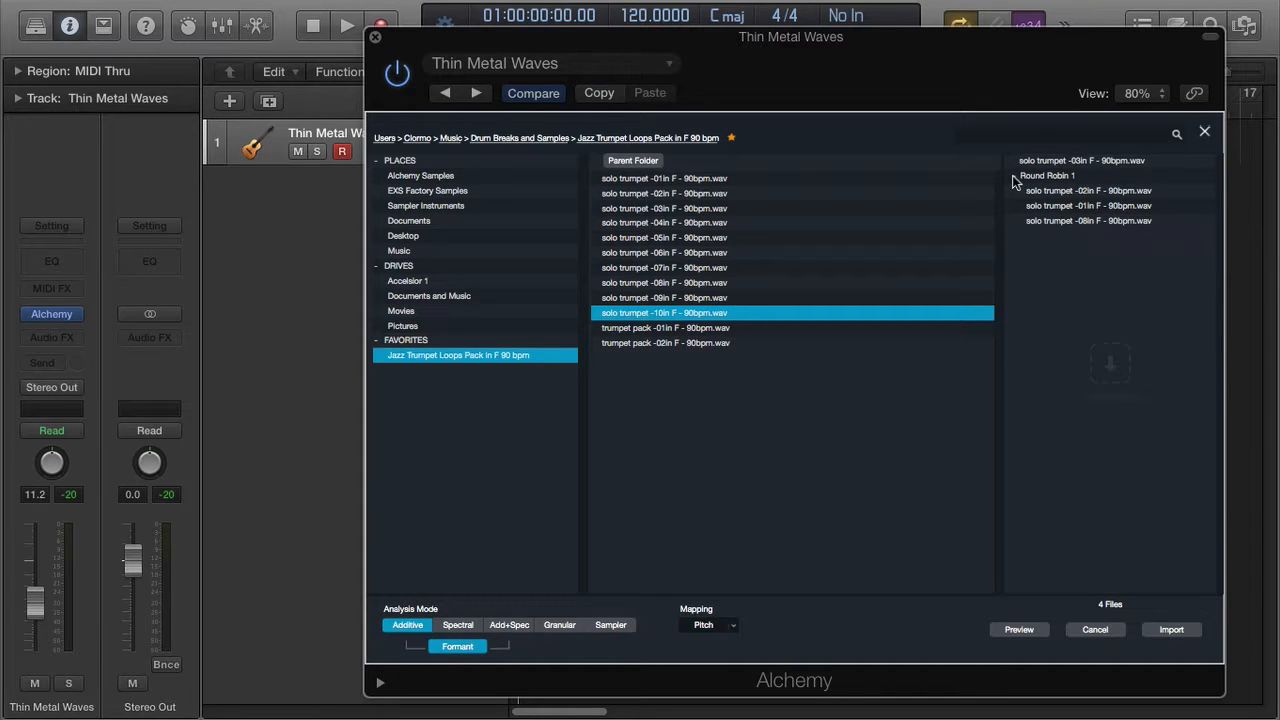
# - Delete the three Round Robin 1 loops, leaving only -03in
pyautogui.click(1078, 190)
pyautogui.keyDown('shift'); pyautogui.click(1075, 222); pyautogui.keyUp('shift')
pyautogui.rightClick(1075, 222)
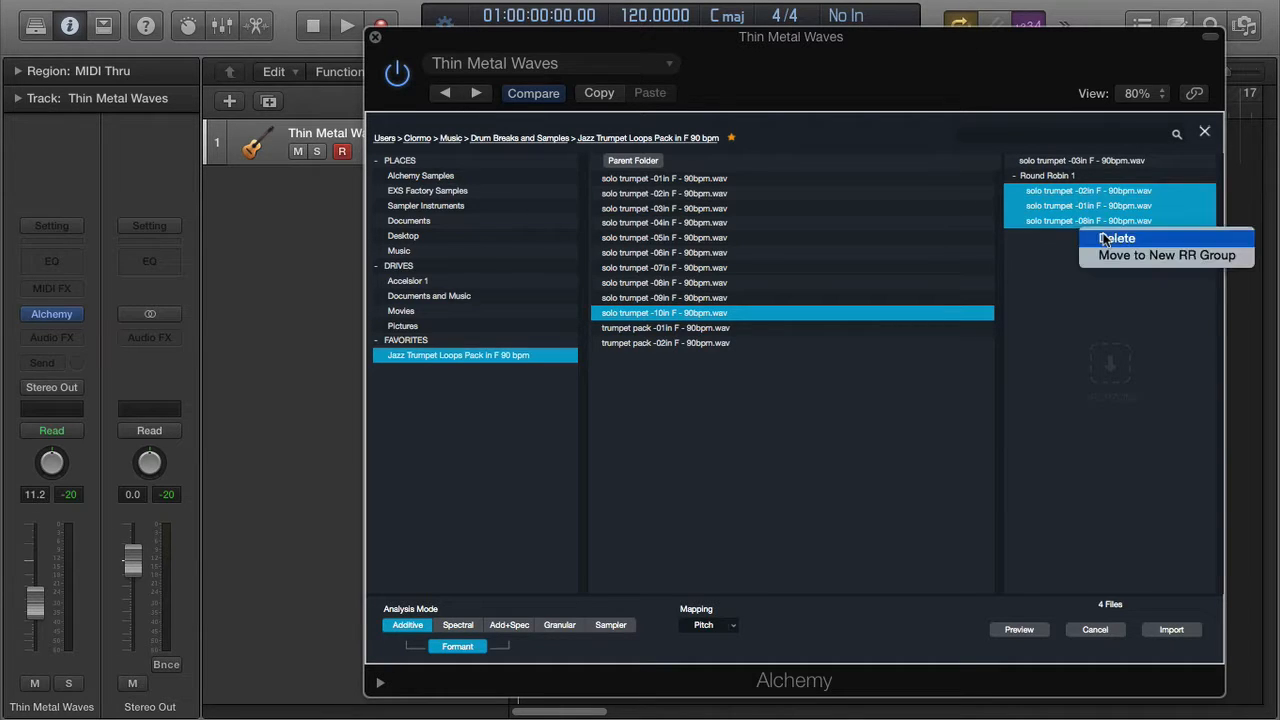
pyautogui.click(1100, 237)
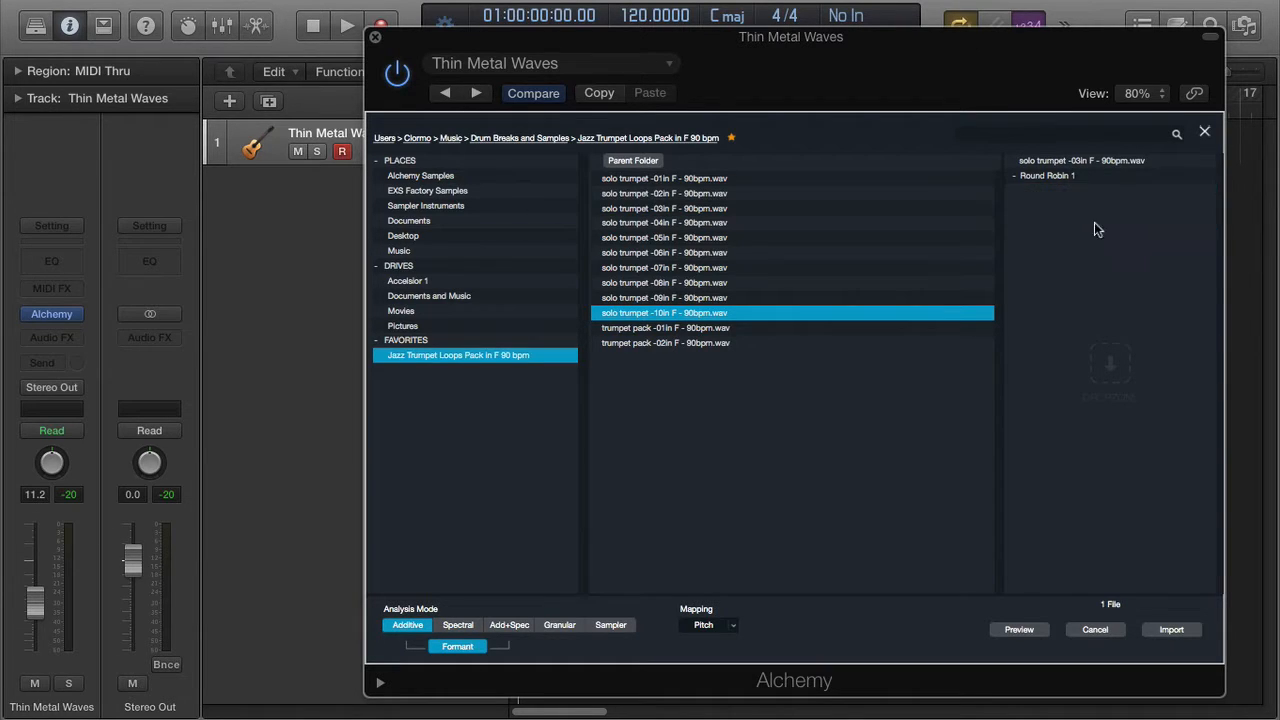
pyautogui.click(1060, 162)
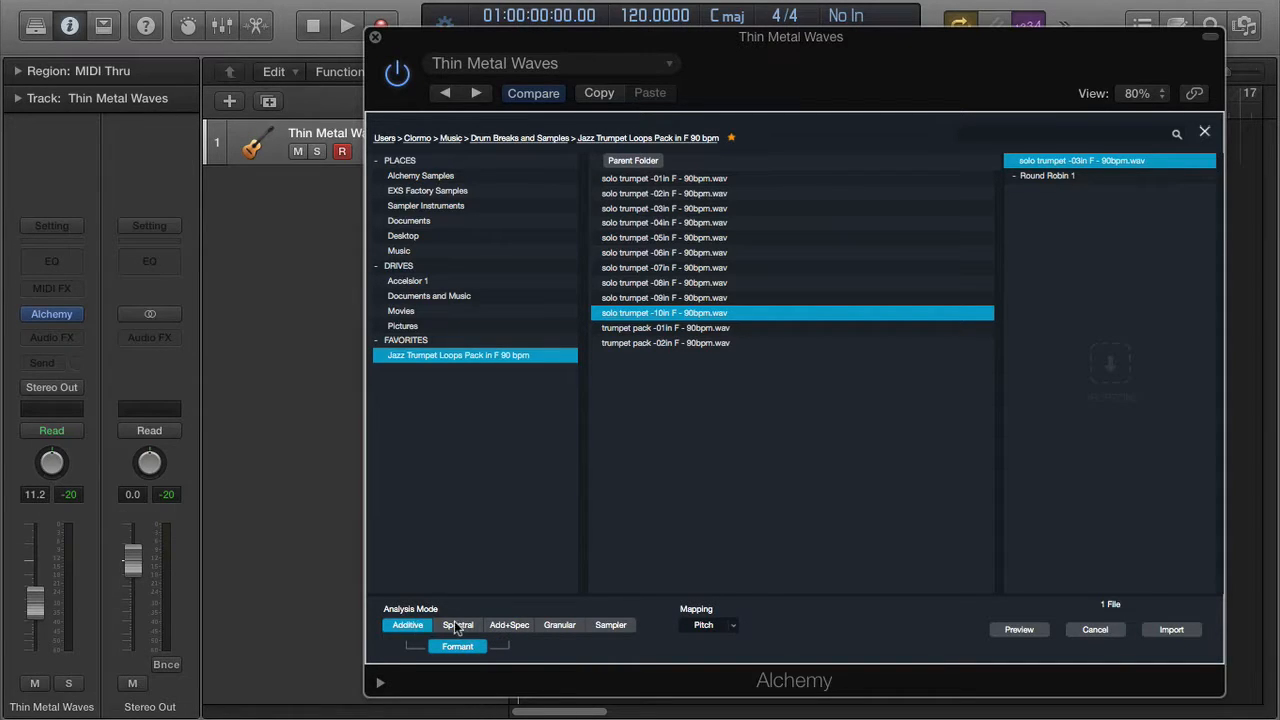
# - Set Analysis Mode to Add+Spec
pyautogui.click(524, 627)
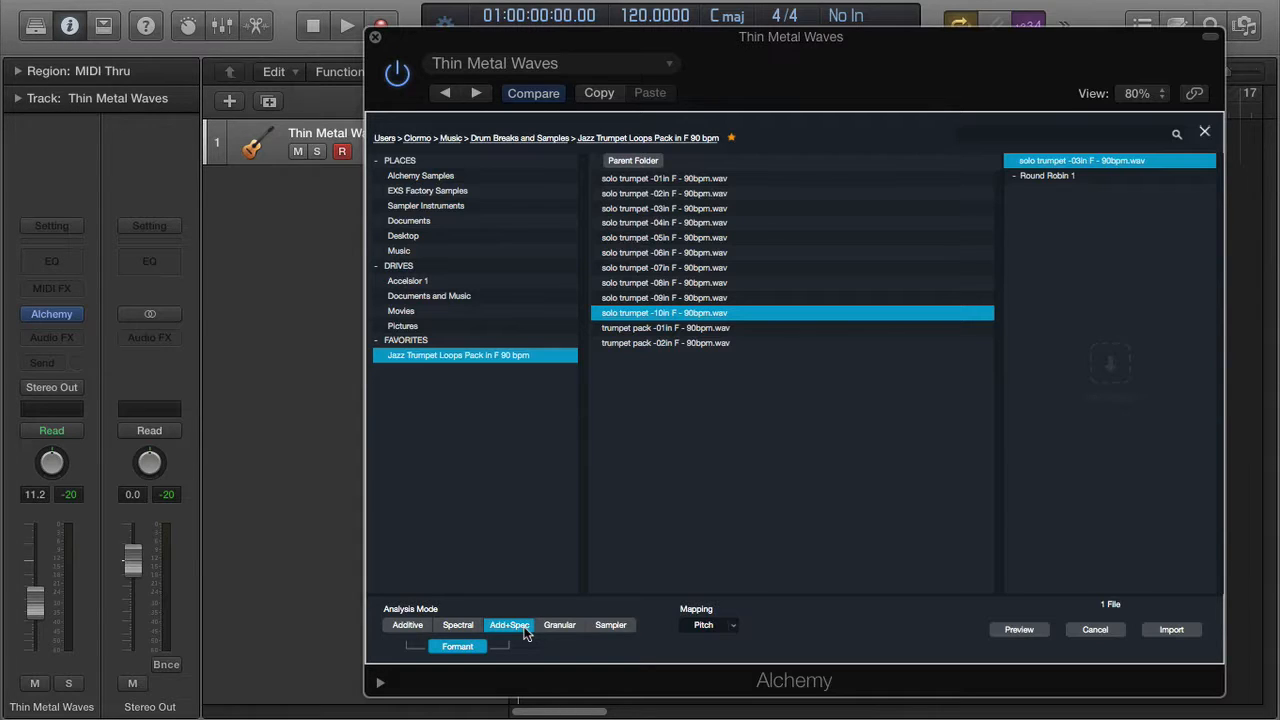
pyautogui.click(734, 625)
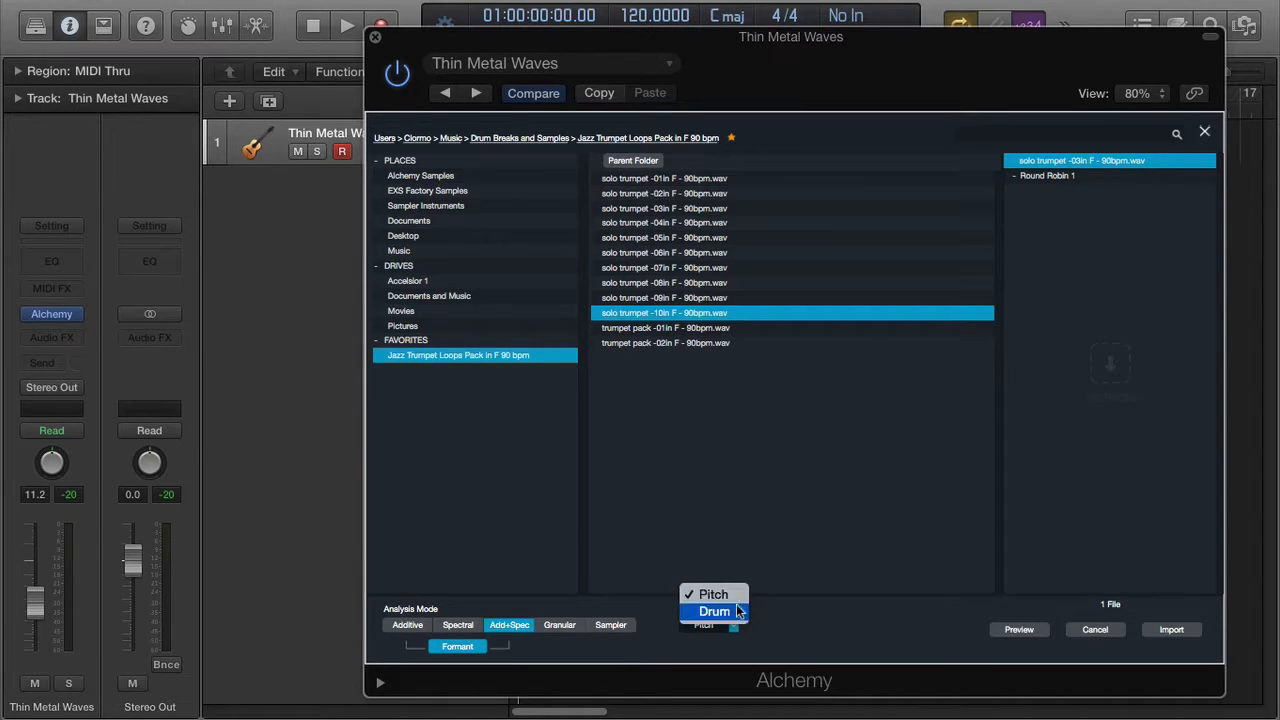
pyautogui.click(776, 626)
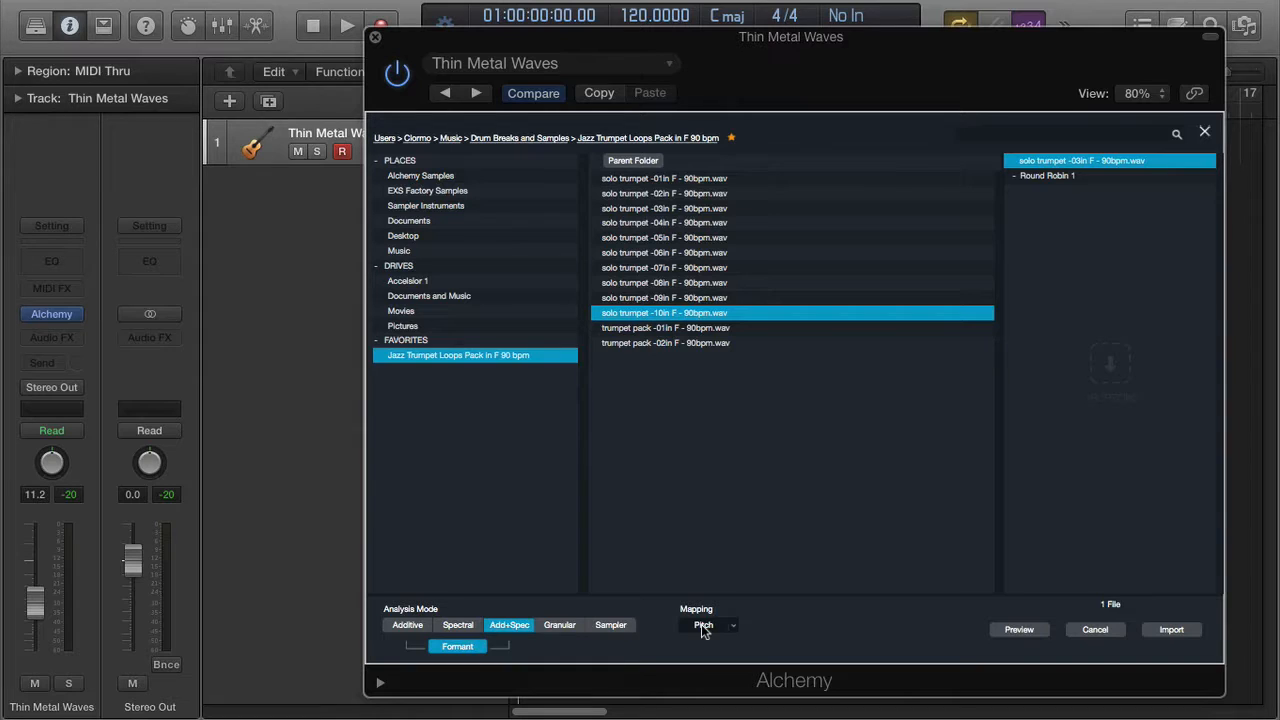
# - Import the -03in loop into source A, then open source A's import and load menu
pyautogui.click(1168, 631)
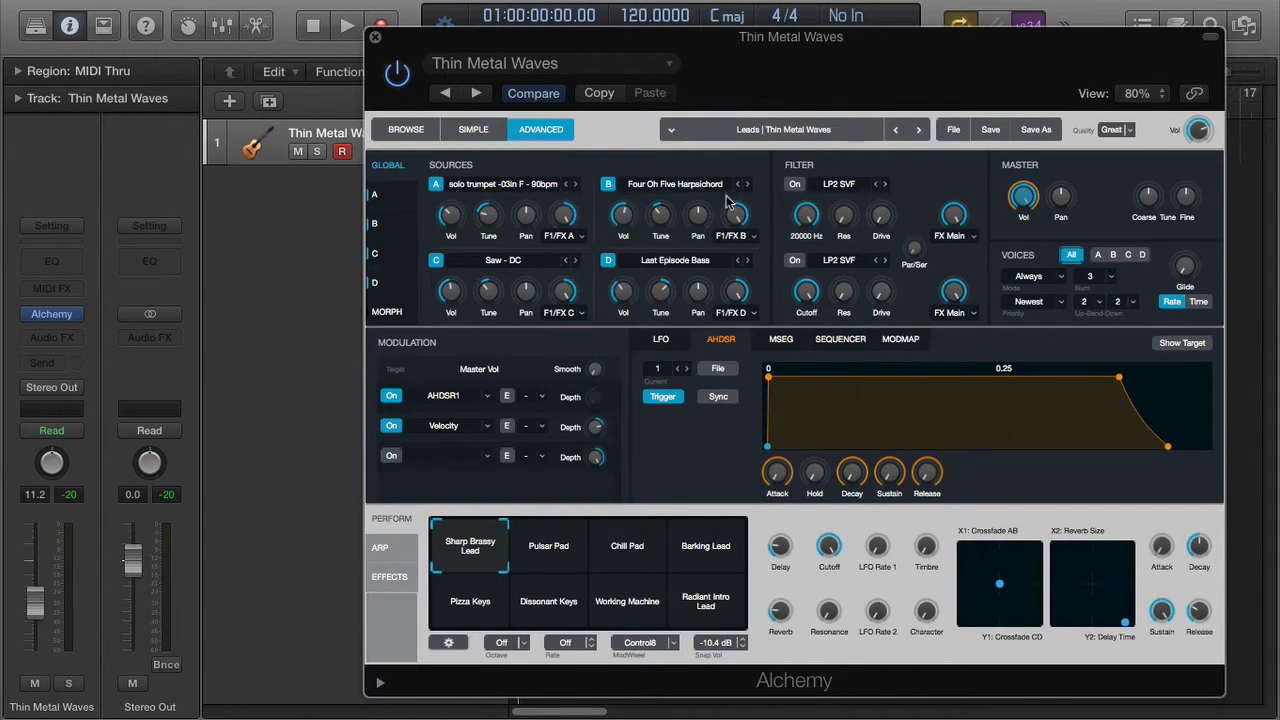
pyautogui.click(514, 189)
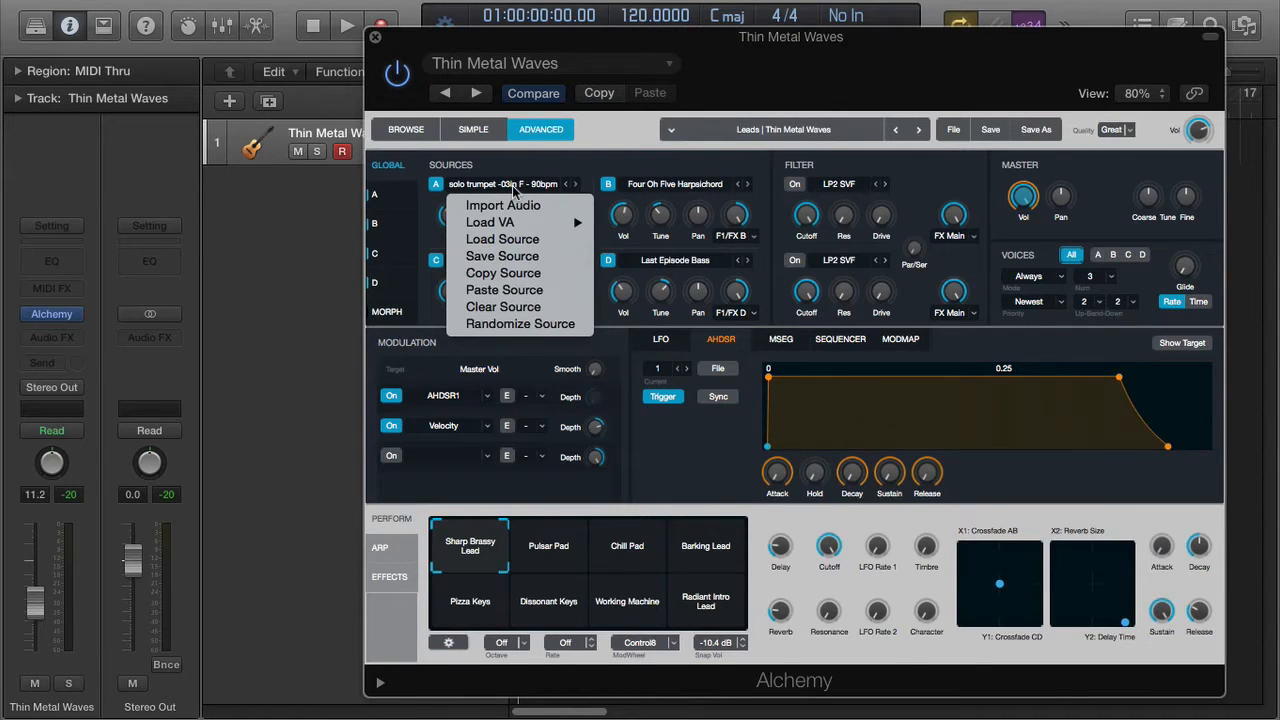
# - Check source A's Spectral and Additive settings, then open its sample editor on the solo trumpet -03in loop
pyautogui.click(575, 165)
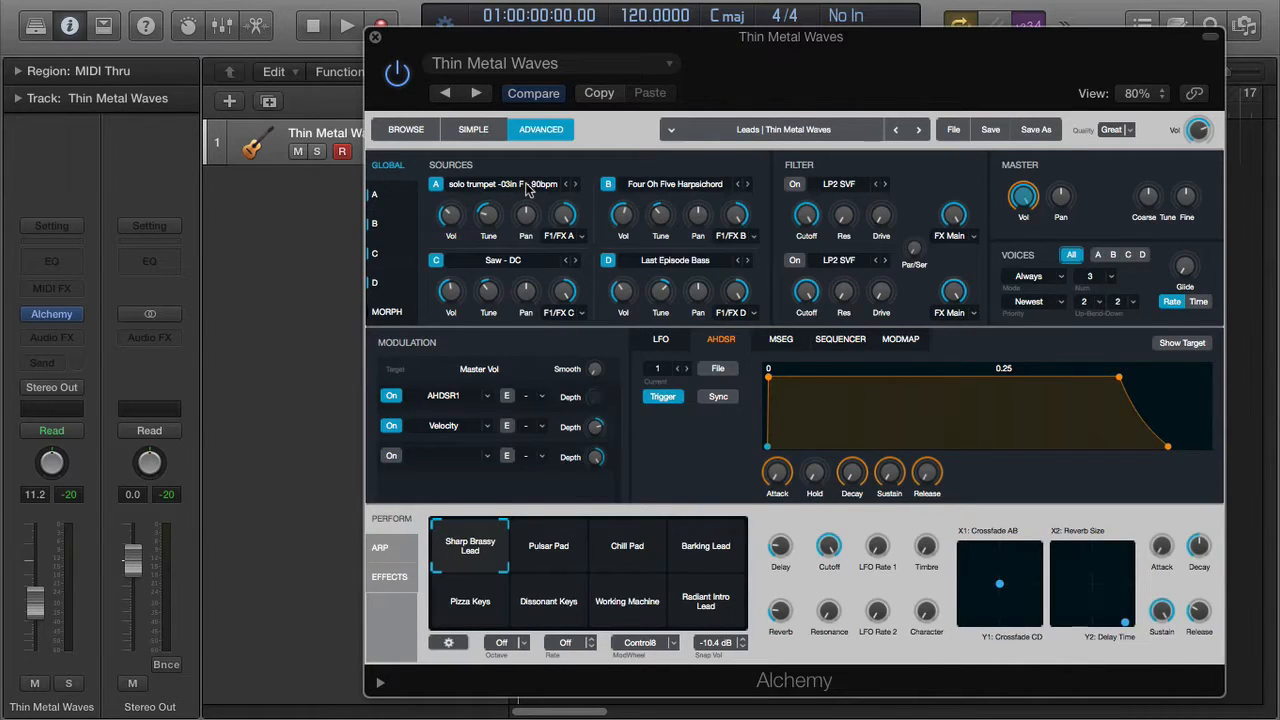
pyautogui.click(384, 198)
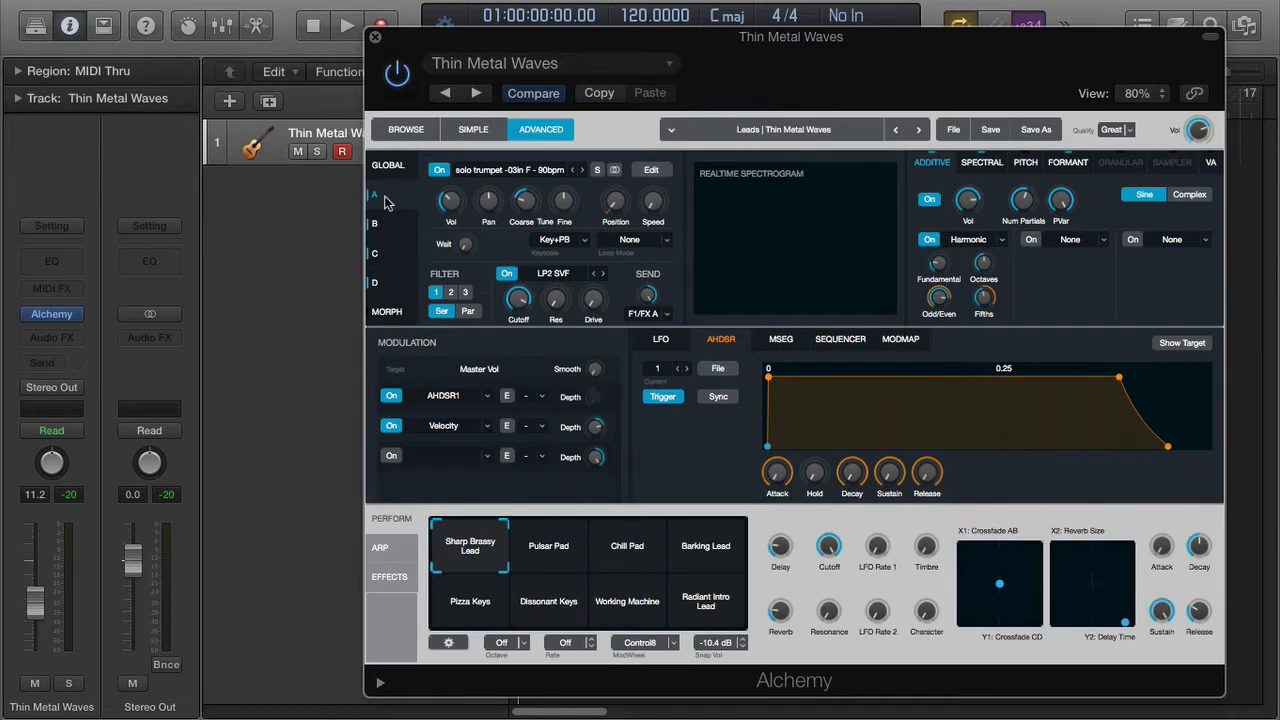
pyautogui.moveTo(455, 208)
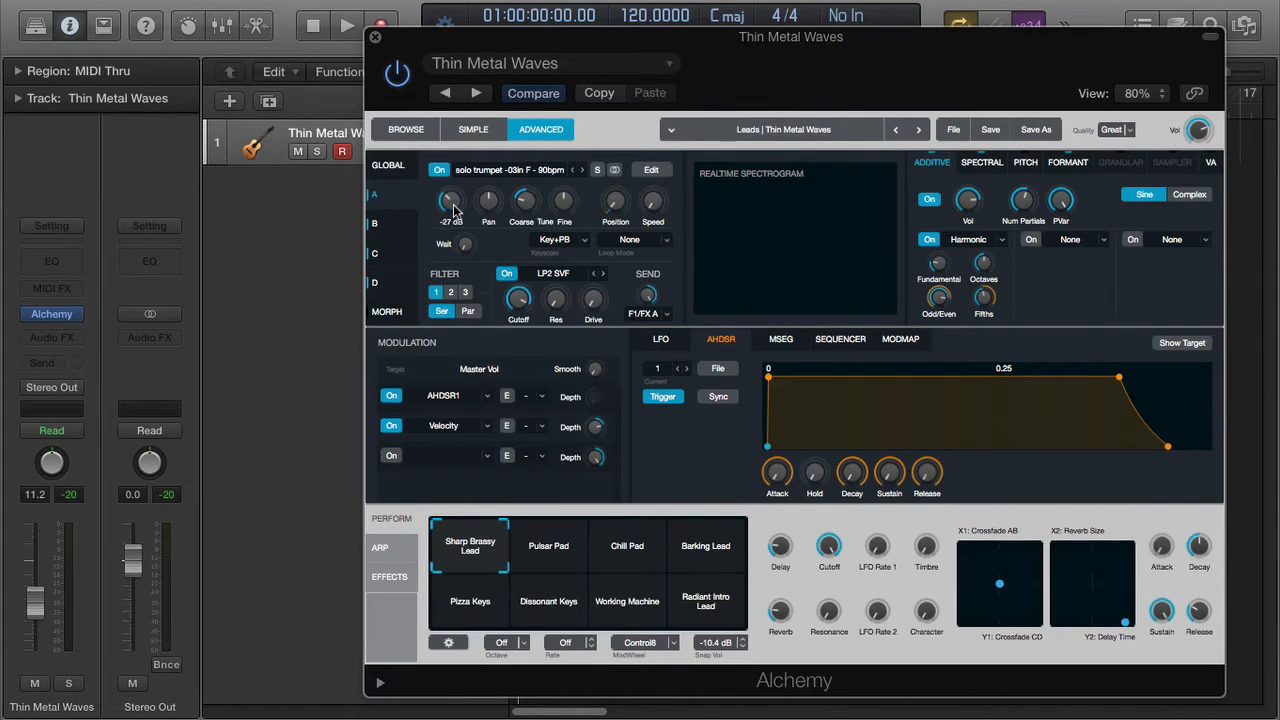
pyautogui.click(982, 162)
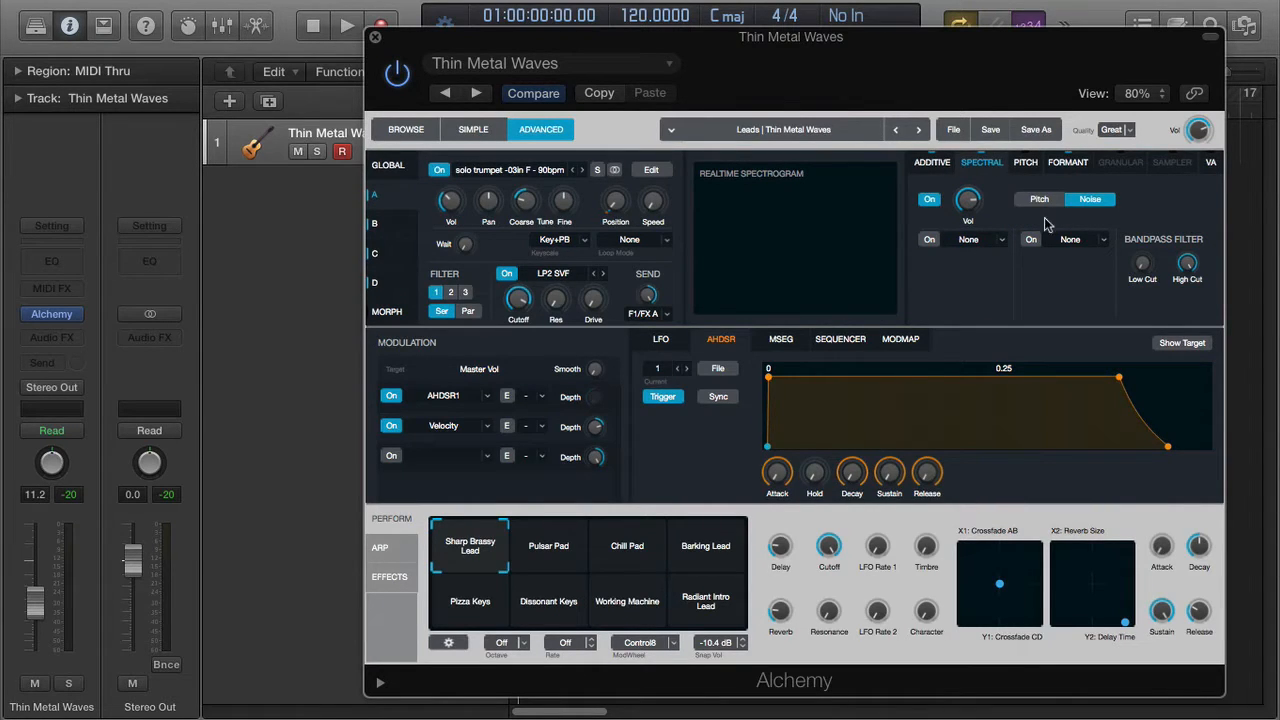
pyautogui.click(934, 163)
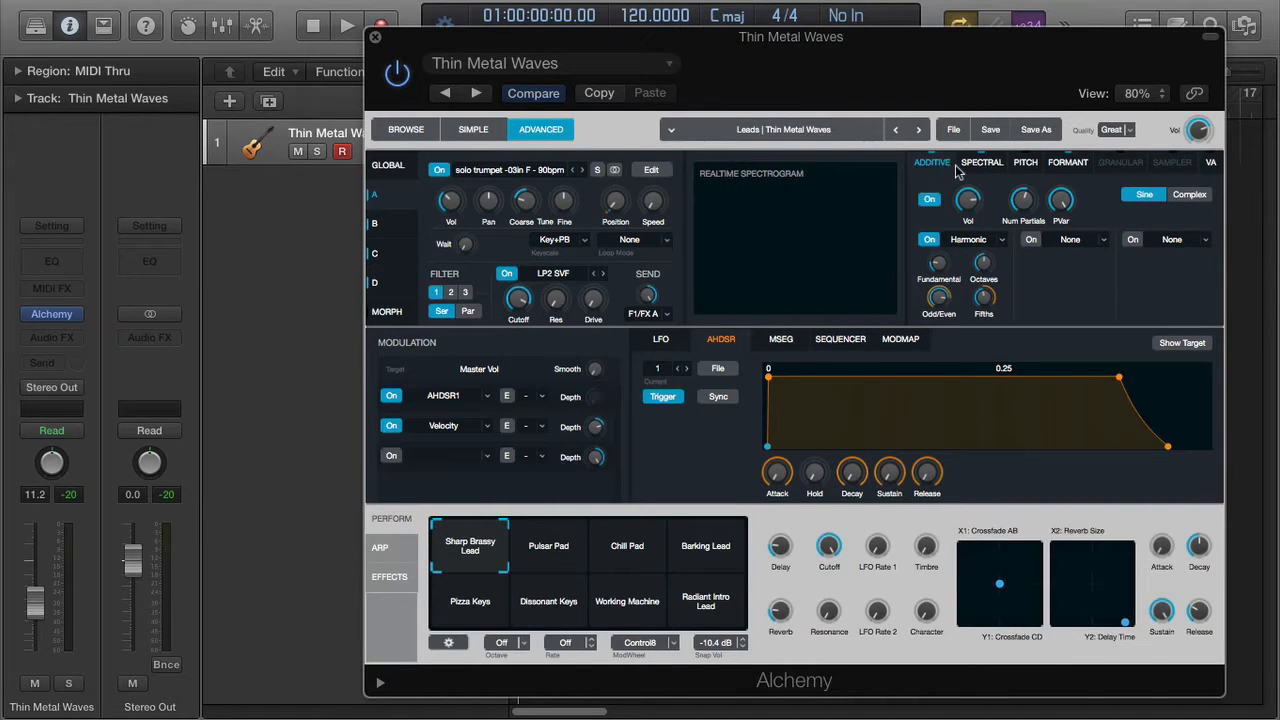
pyautogui.click(660, 172)
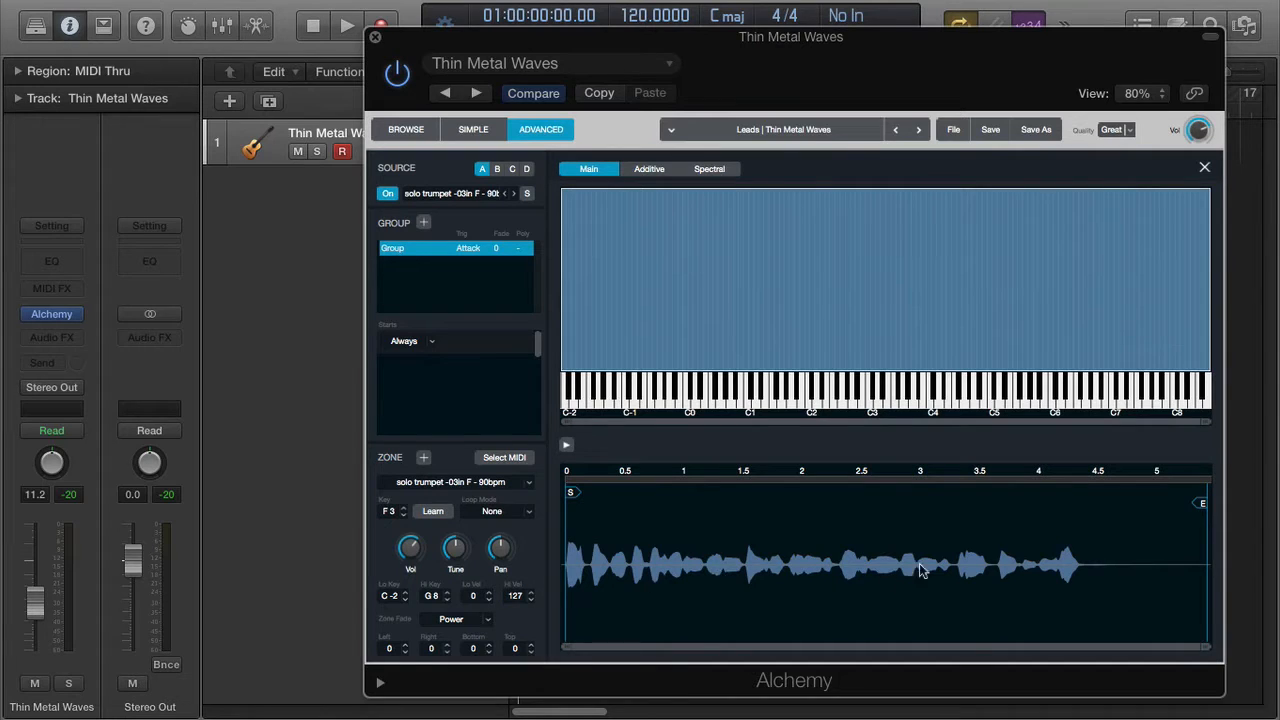
# - Close source A's sample editor, switch to the GLOBAL view, and dismiss source A's menu unchanged
pyautogui.click(1205, 170)
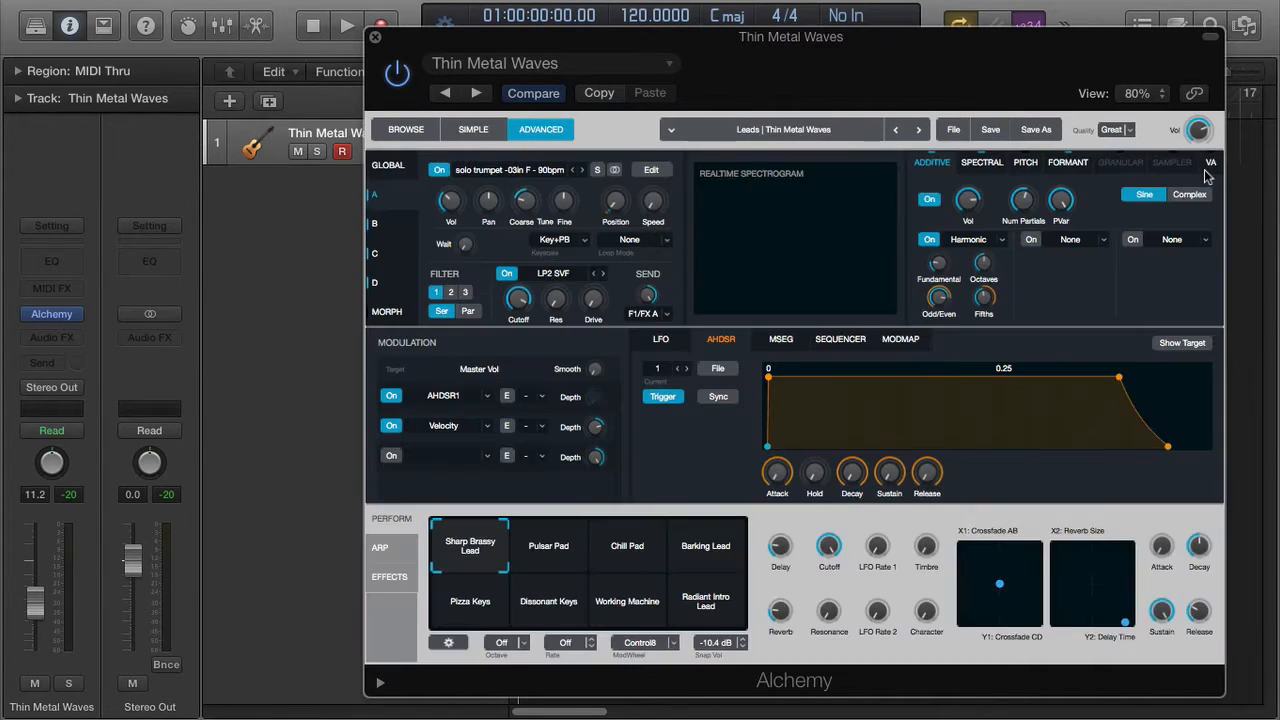
pyautogui.click(389, 167)
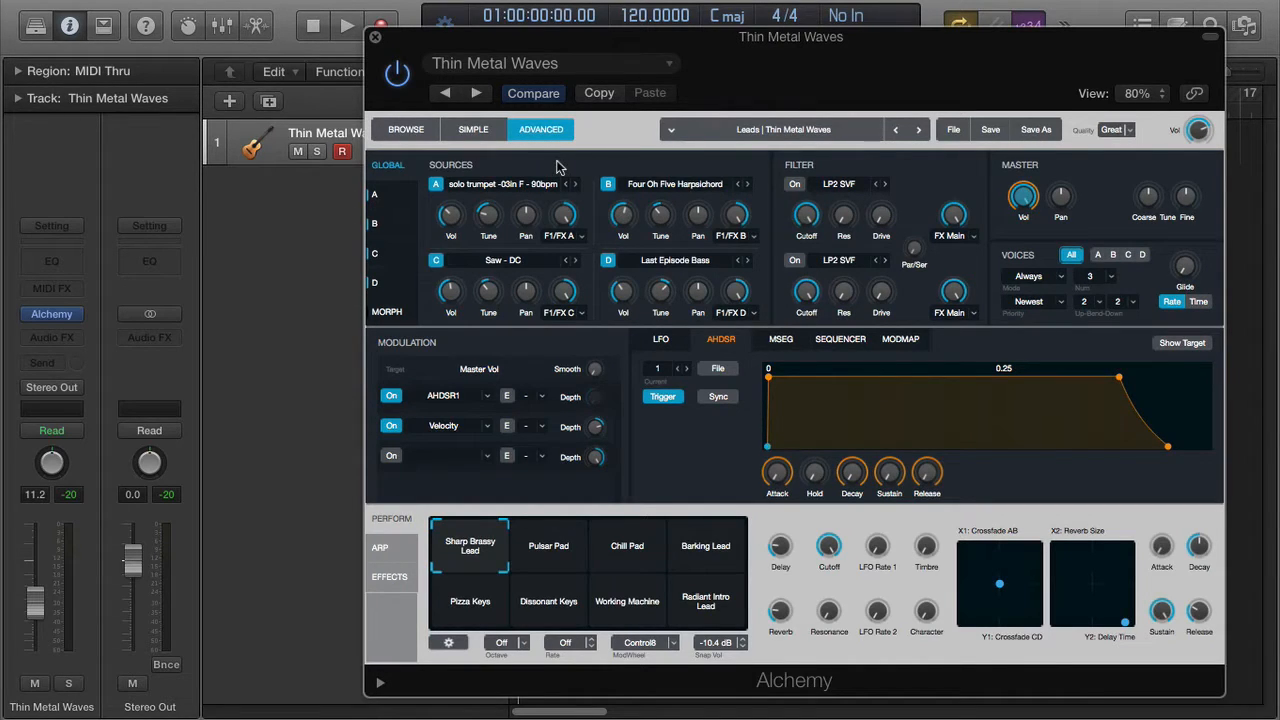
pyautogui.click(528, 187)
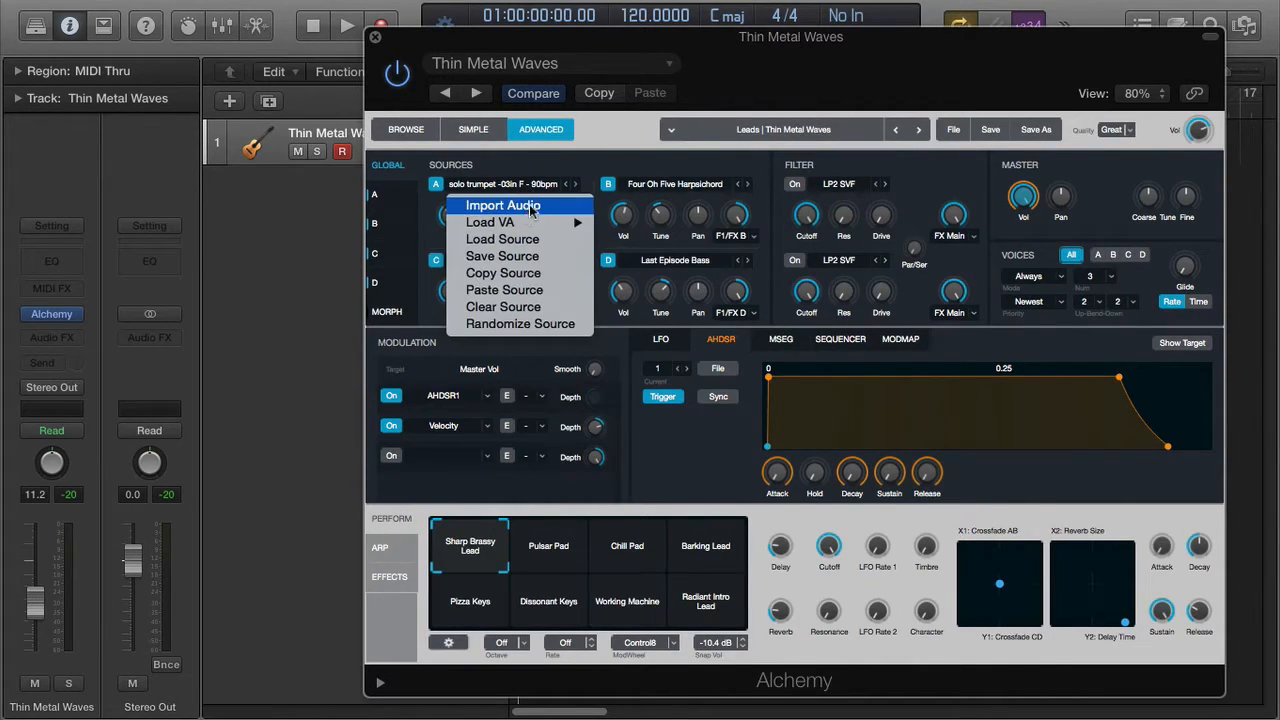
pyautogui.click(527, 170)
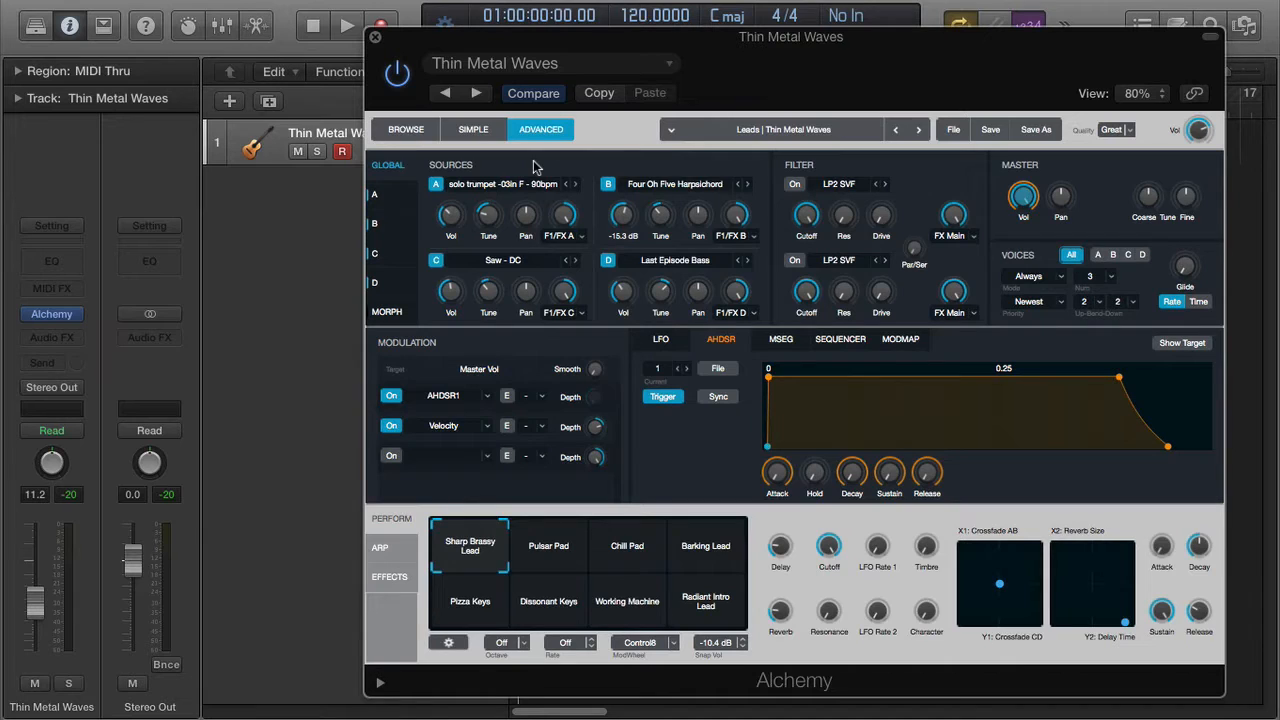
# - Play the Thin Metal Waves part with the trumpet-loop source A, then stop playback
pyautogui.press('space')
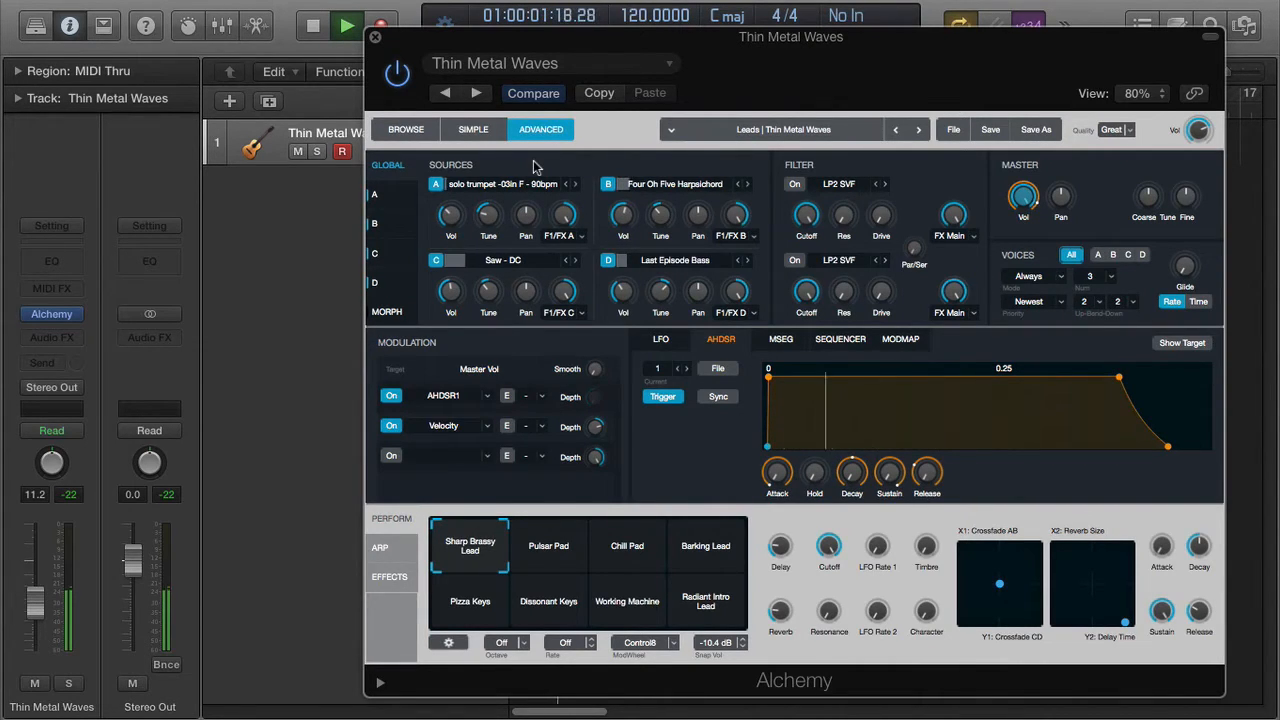
pyautogui.press('space')
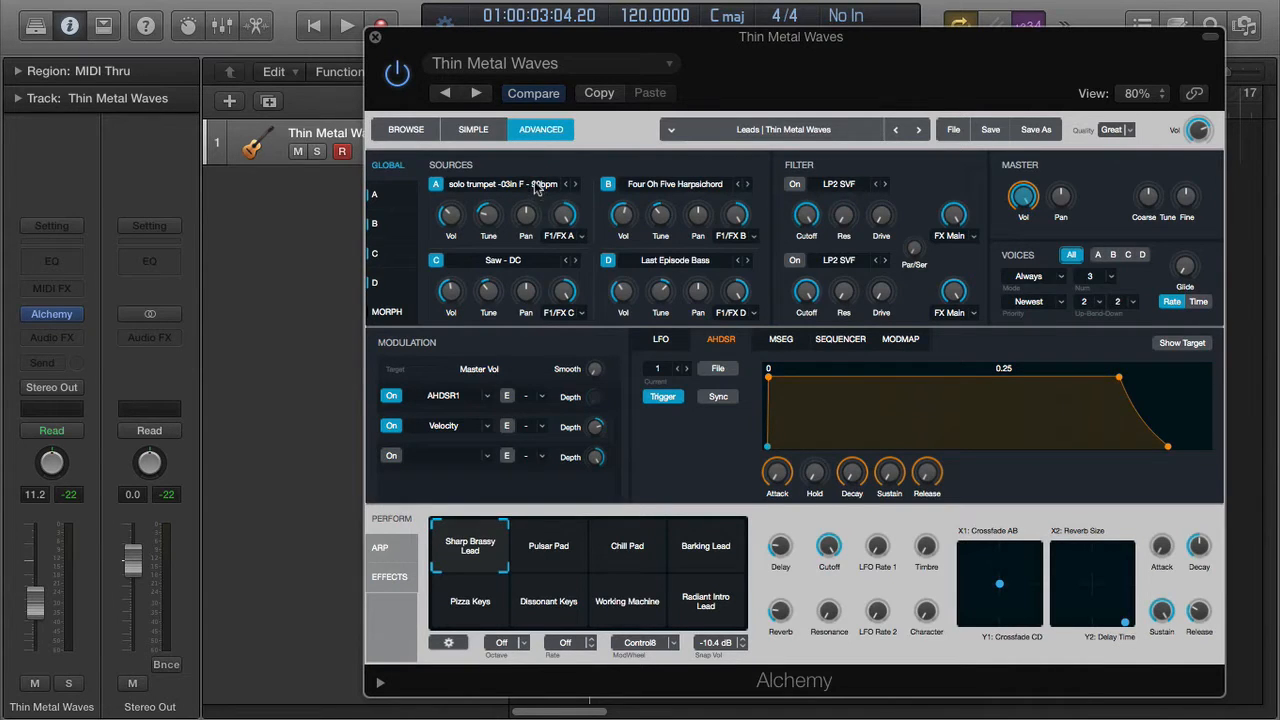
pyautogui.click(537, 186)
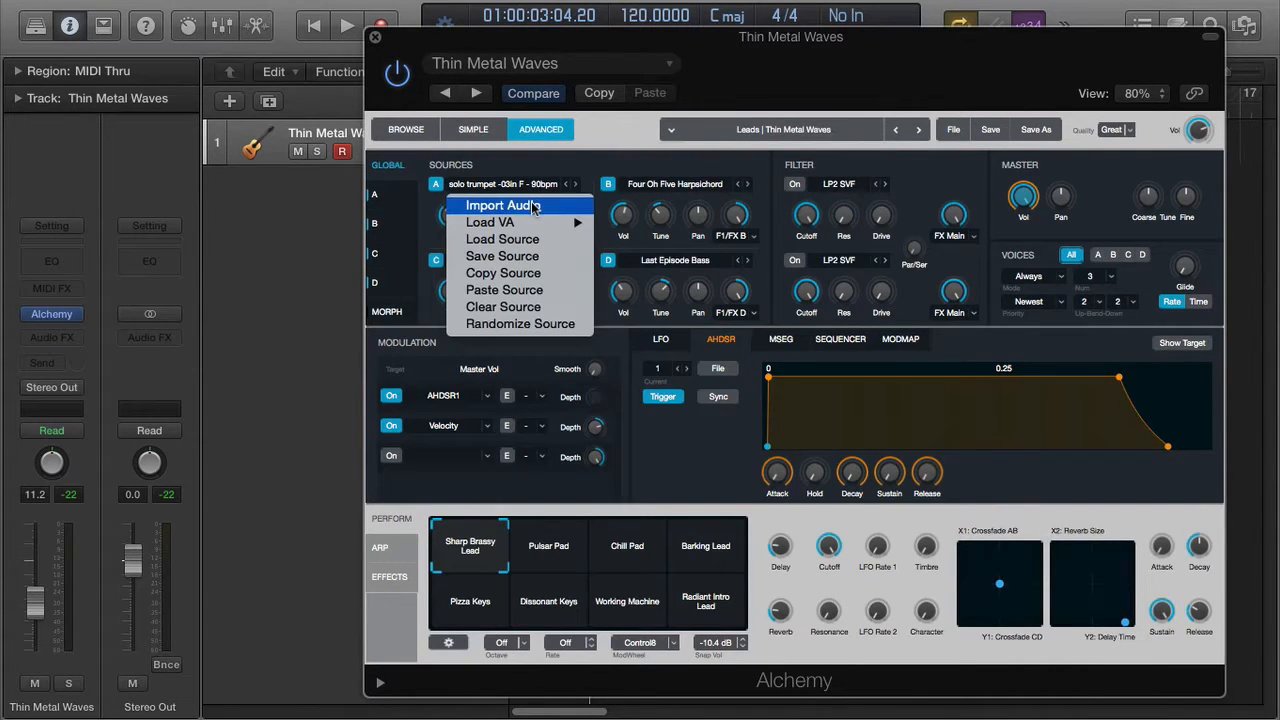
pyautogui.click(535, 207)
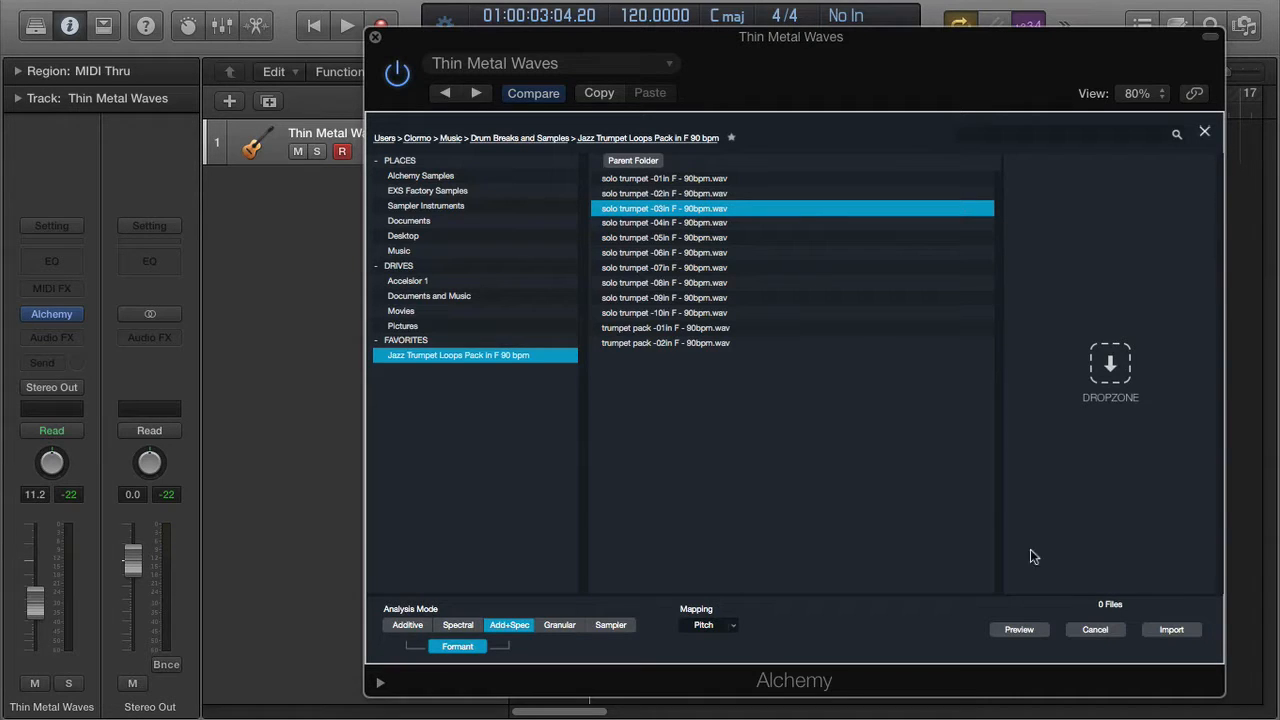
pyautogui.click(1095, 630)
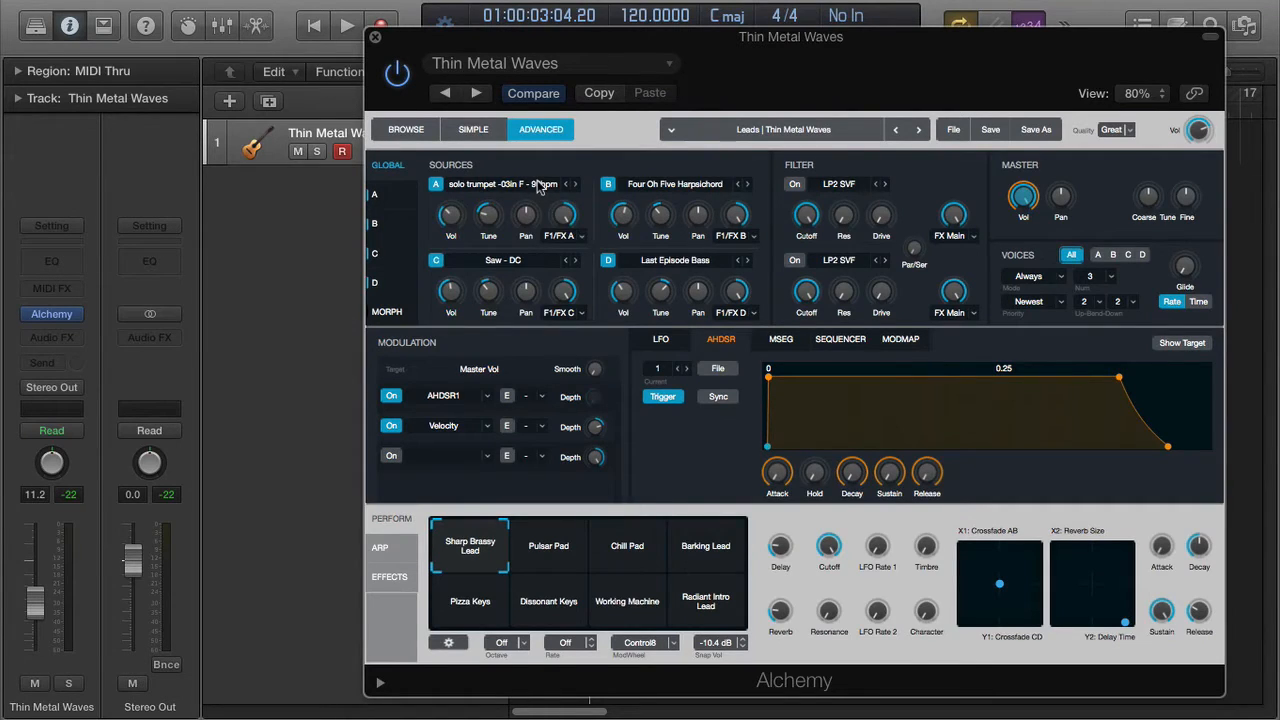
# - Clear source A back to a basic Saw and start an audio import for it
pyautogui.click(540, 186)
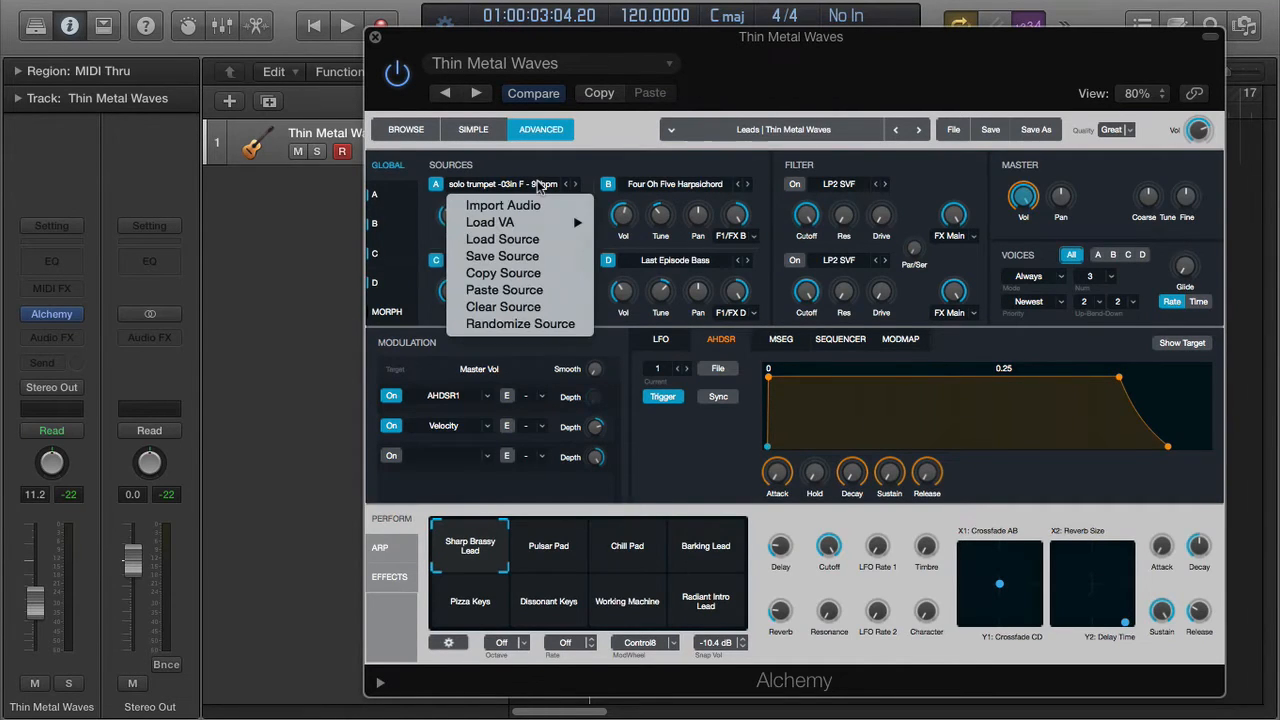
pyautogui.click(548, 308)
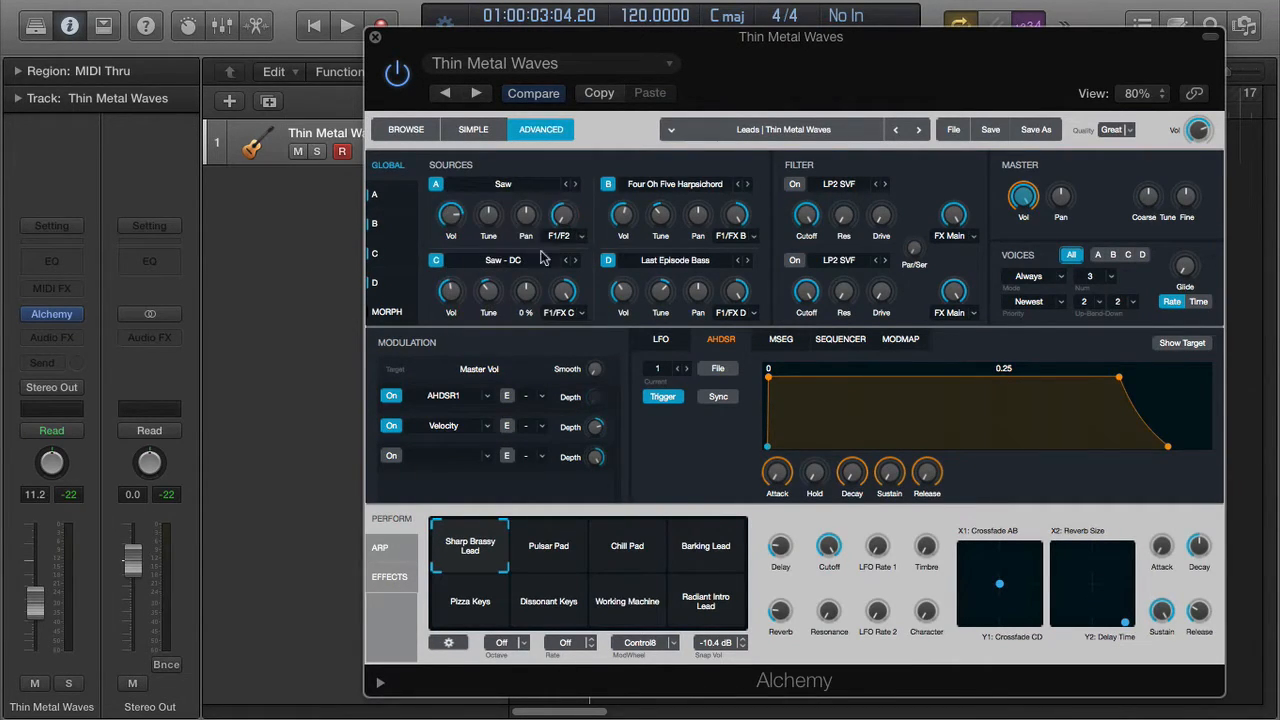
pyautogui.click(527, 187)
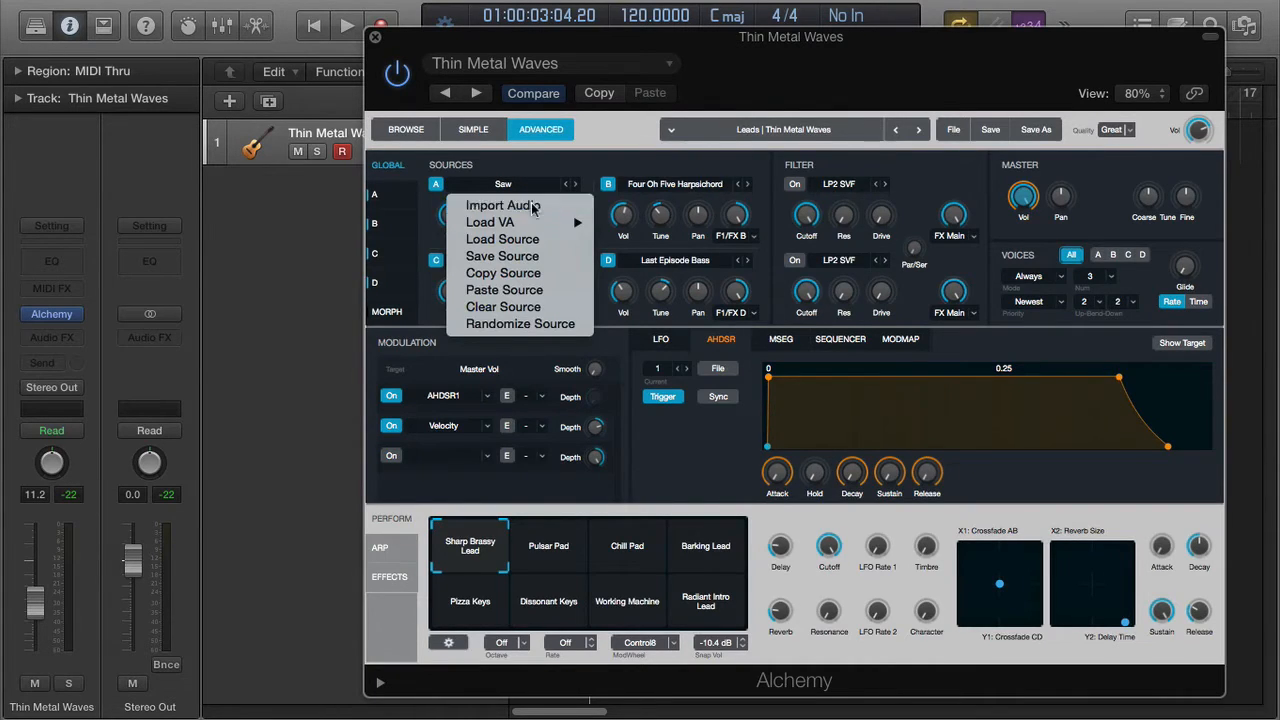
pyautogui.click(531, 206)
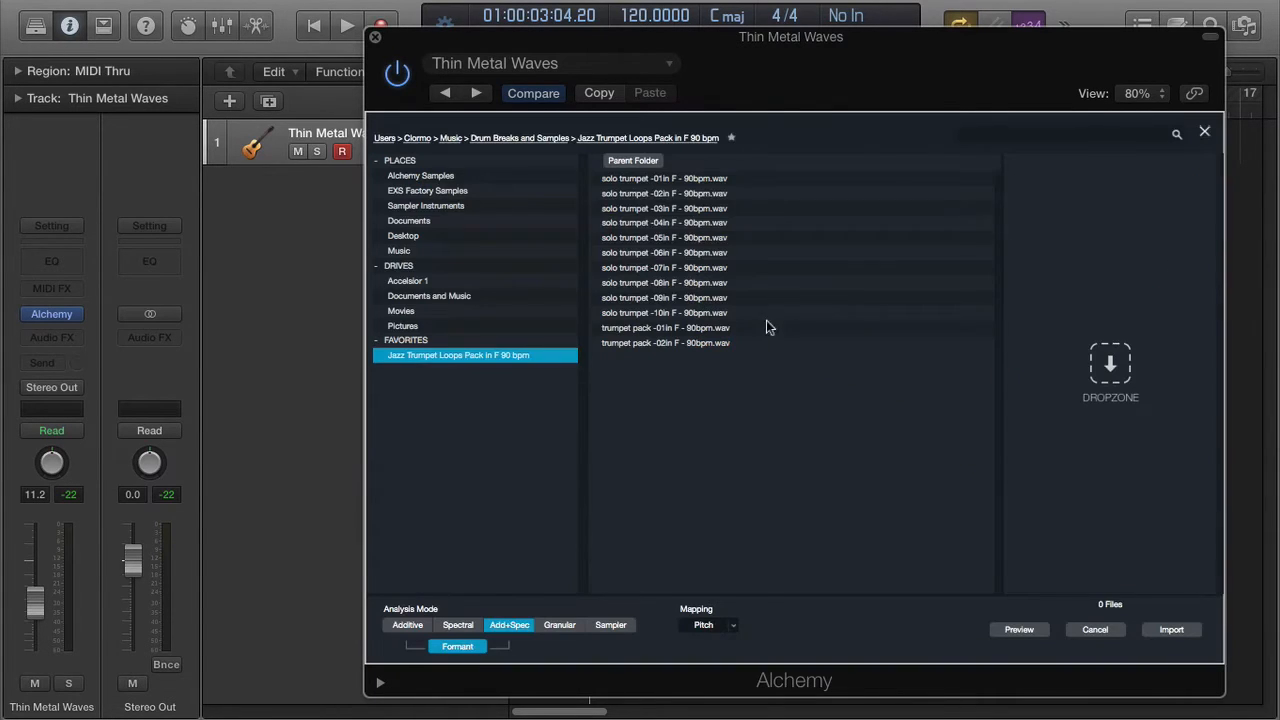
# - Put four trumpet loops, including trumpet pack -02 and solo trumpet -04 and -07, in the import list
pyautogui.click(645, 180)
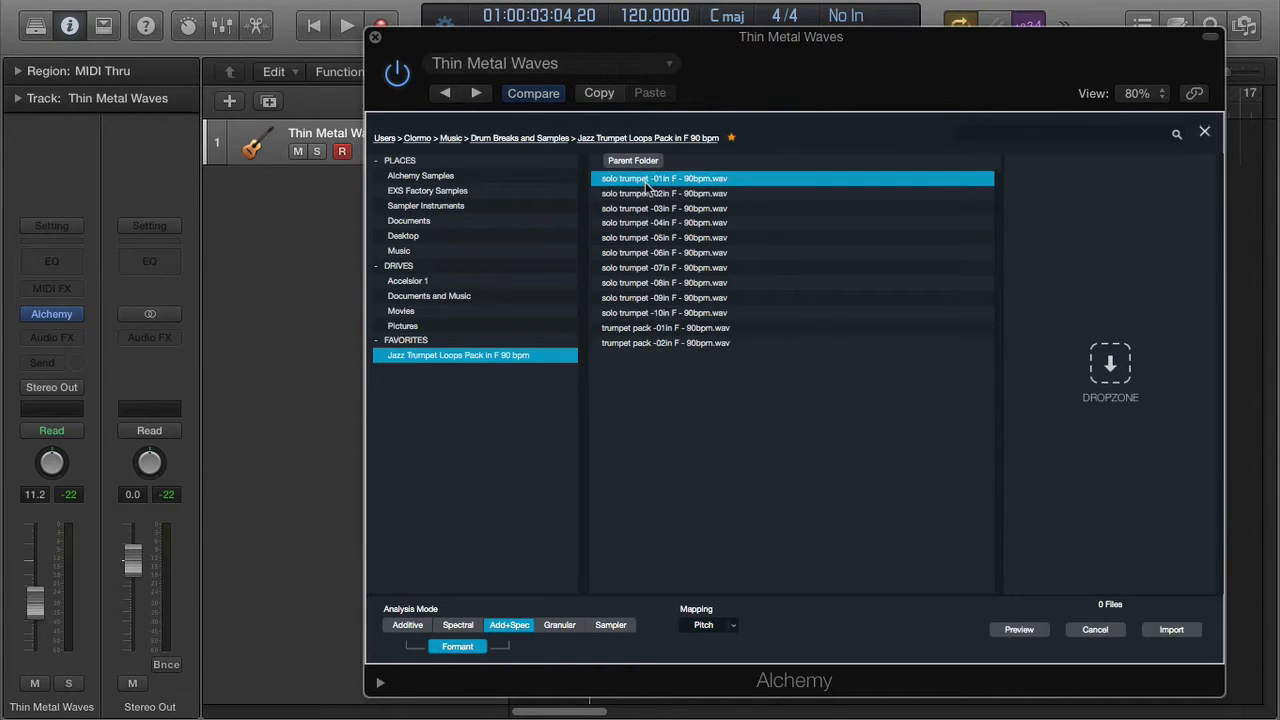
pyautogui.keyDown('shift'); pyautogui.click(687, 224); pyautogui.keyUp('shift')
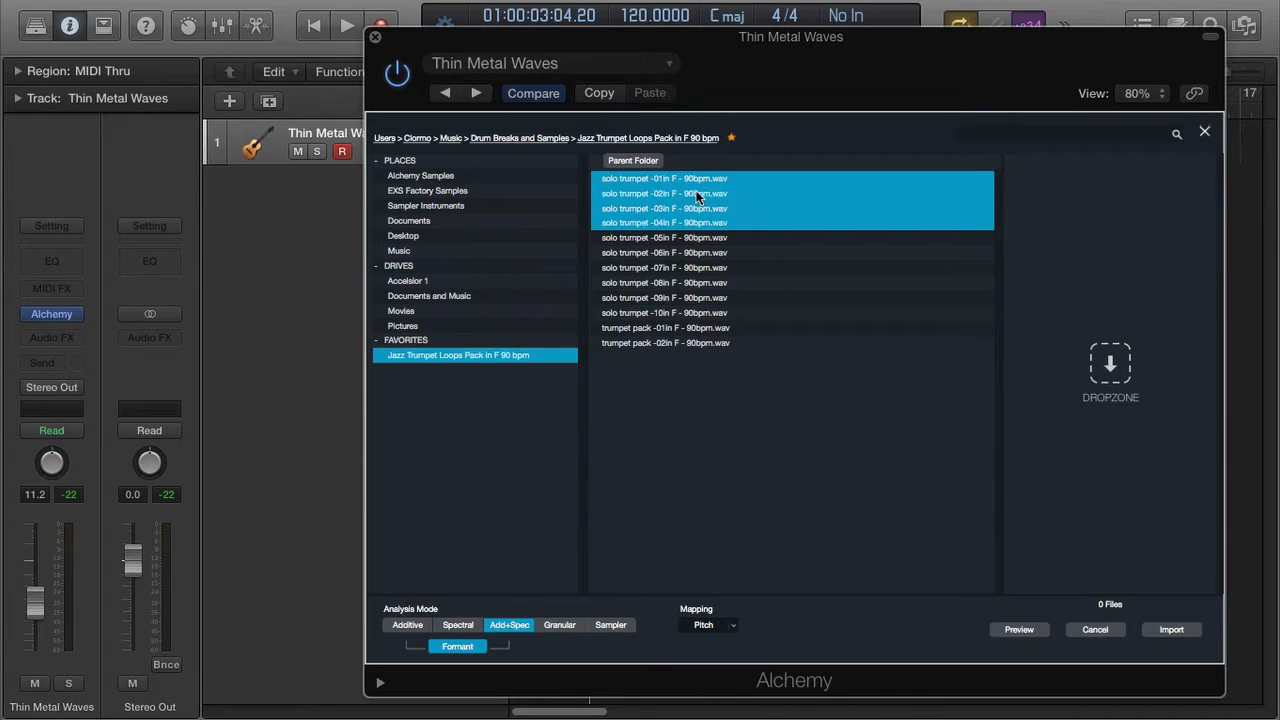
pyautogui.click(709, 313)
pyautogui.click(701, 179)
pyautogui.keyDown('super'); pyautogui.click(709, 343); pyautogui.keyUp('super')
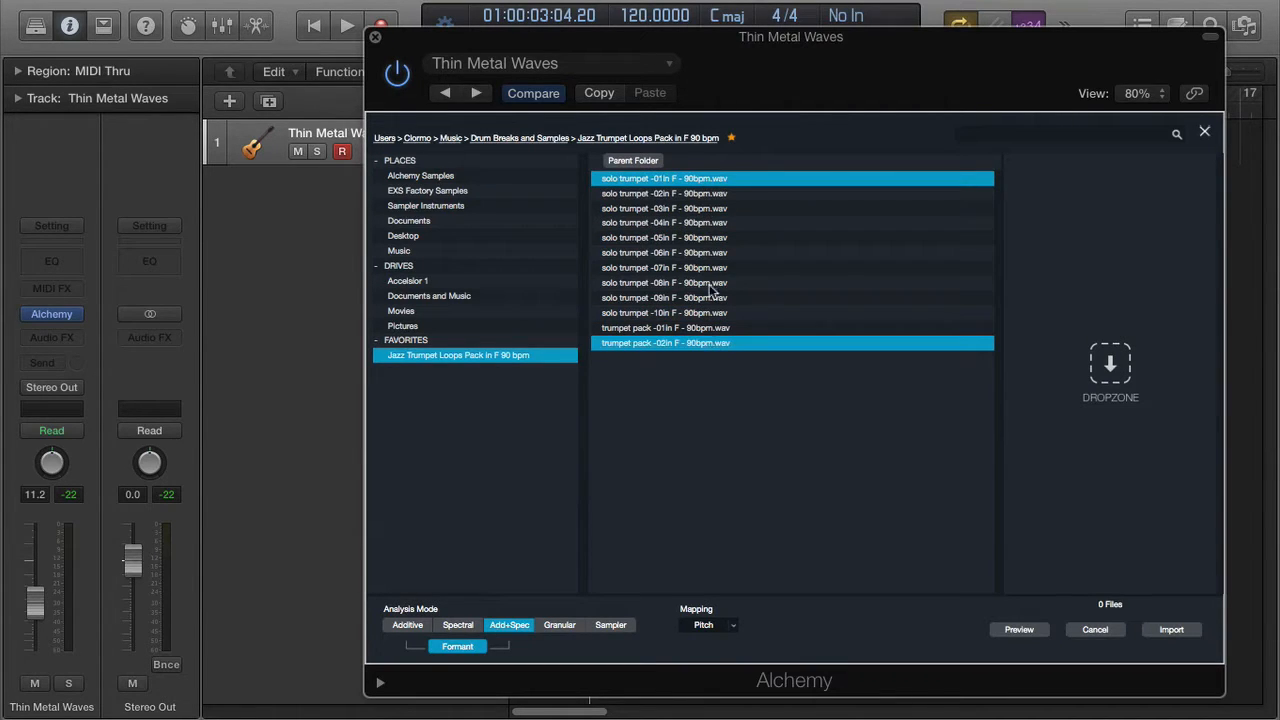
pyautogui.keyDown('super'); pyautogui.click(708, 267); pyautogui.keyUp('super')
pyautogui.keyDown('super'); pyautogui.click(698, 223); pyautogui.keyUp('super')
pyautogui.moveTo(670, 226); pyautogui.dragTo(1062, 245)
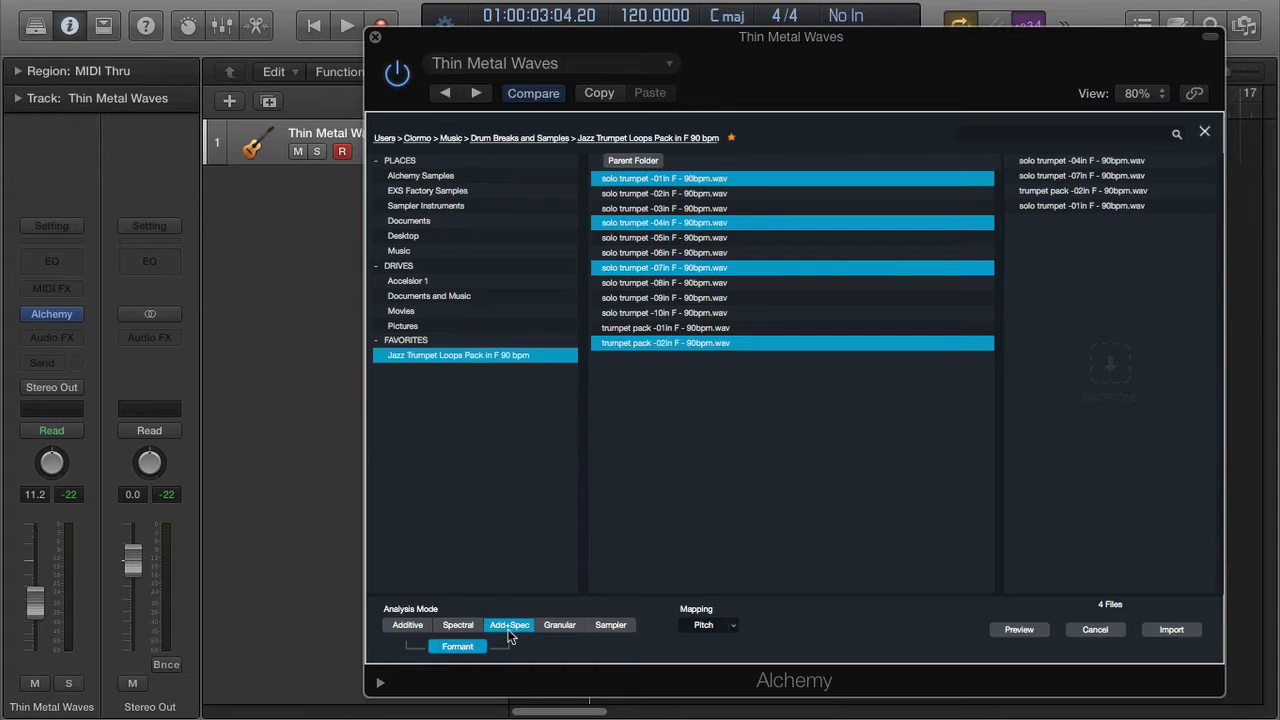
# - Import the four loops into source A using Granular analysis mode
pyautogui.click(568, 627)
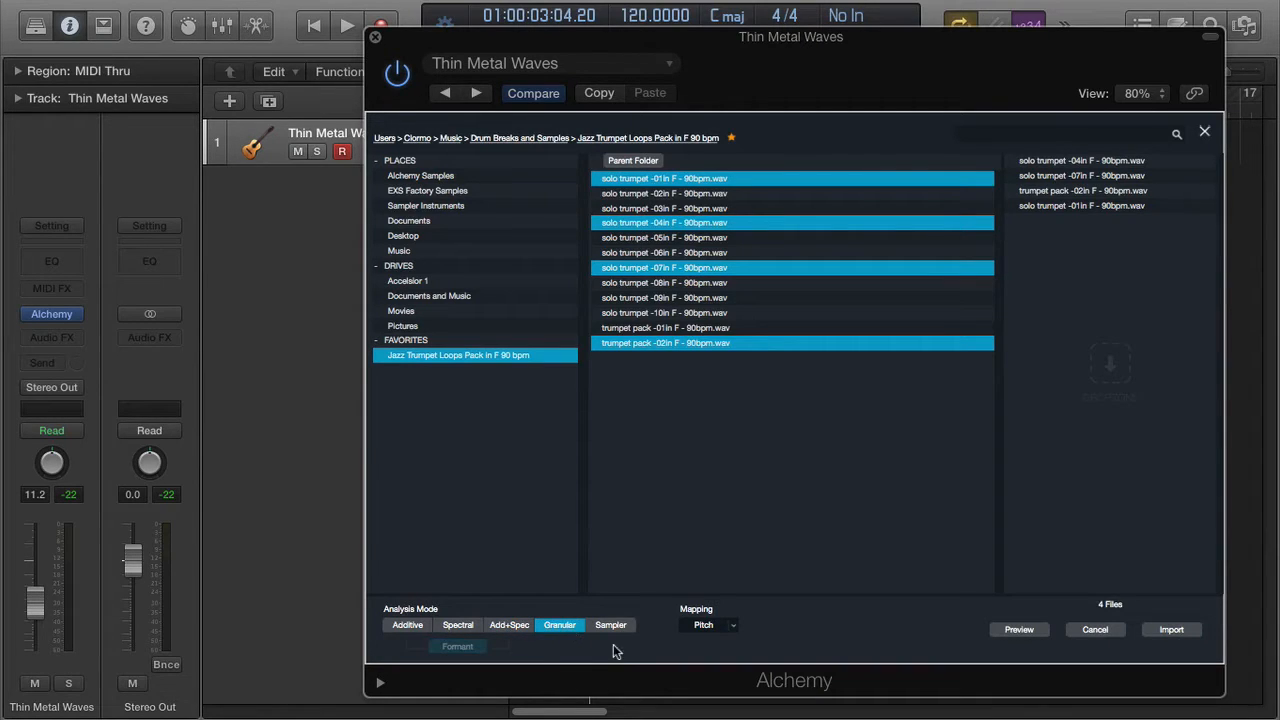
pyautogui.click(1175, 632)
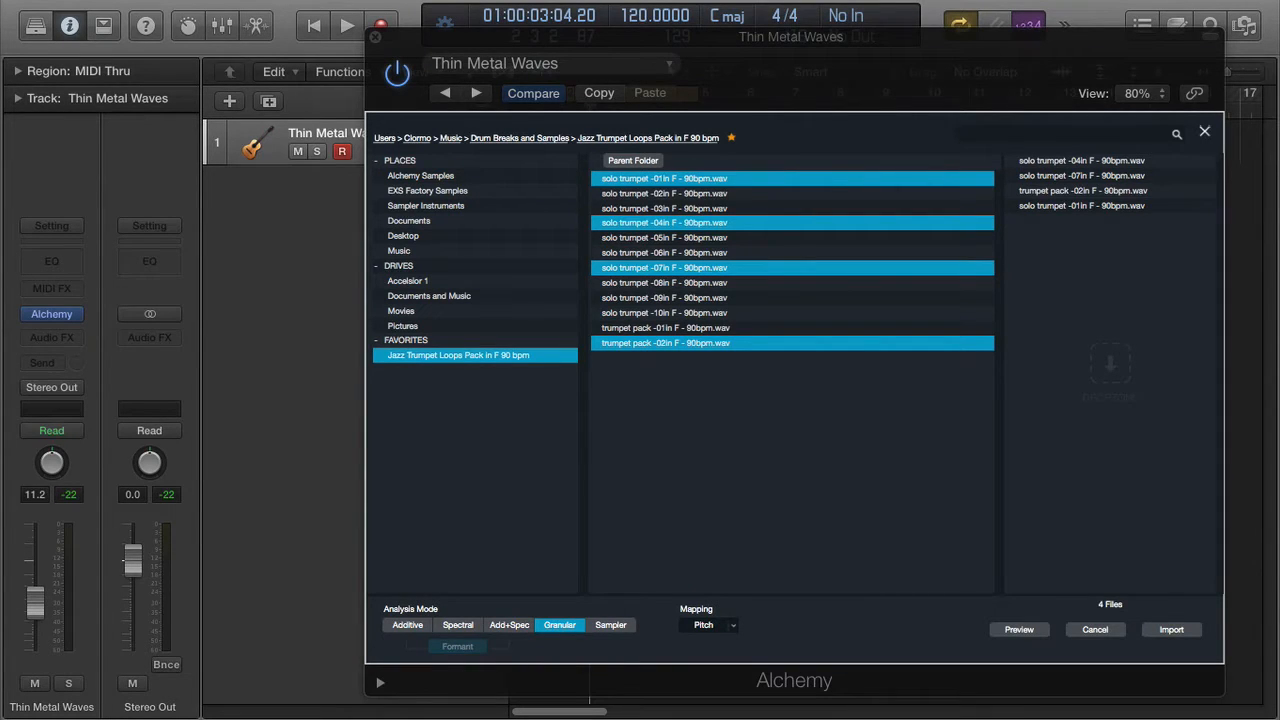
pyautogui.click(1198, 632)
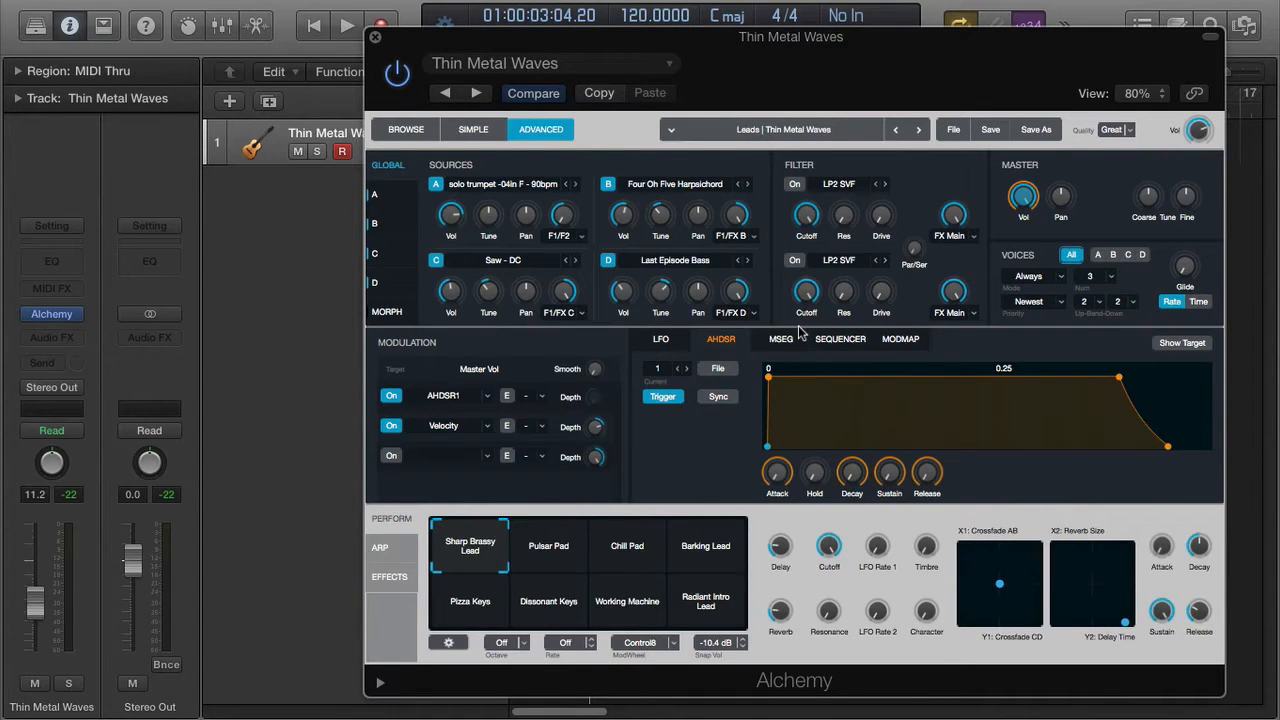
# - Play and stop the granular trumpet sound, then open source A's source menu
pyautogui.press('space')
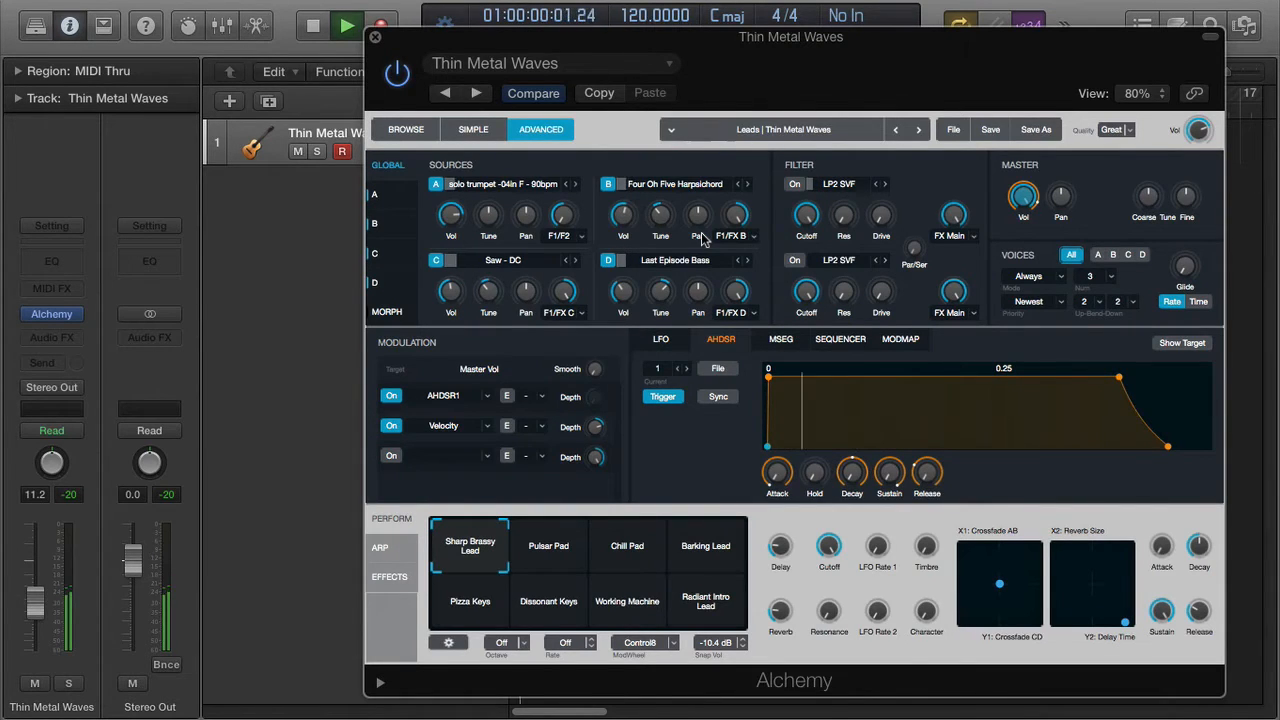
pyautogui.press('space')
pyautogui.moveTo(655, 215)
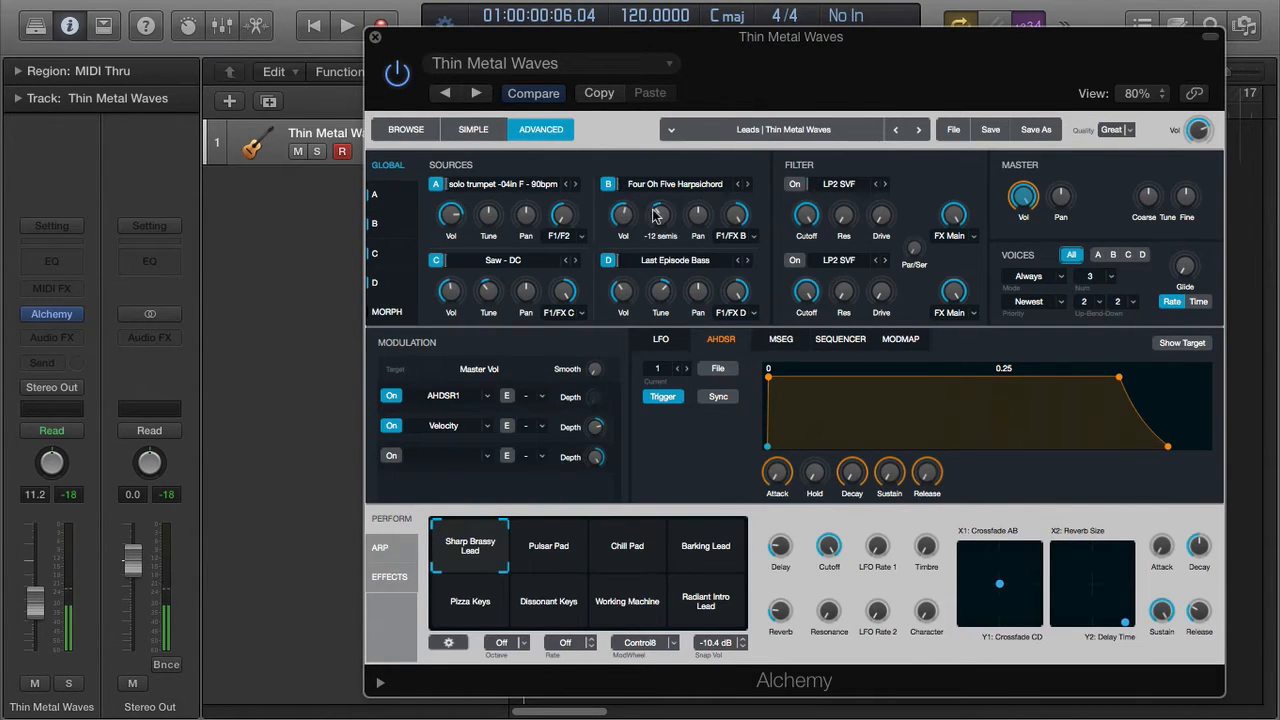
pyautogui.click(530, 184)
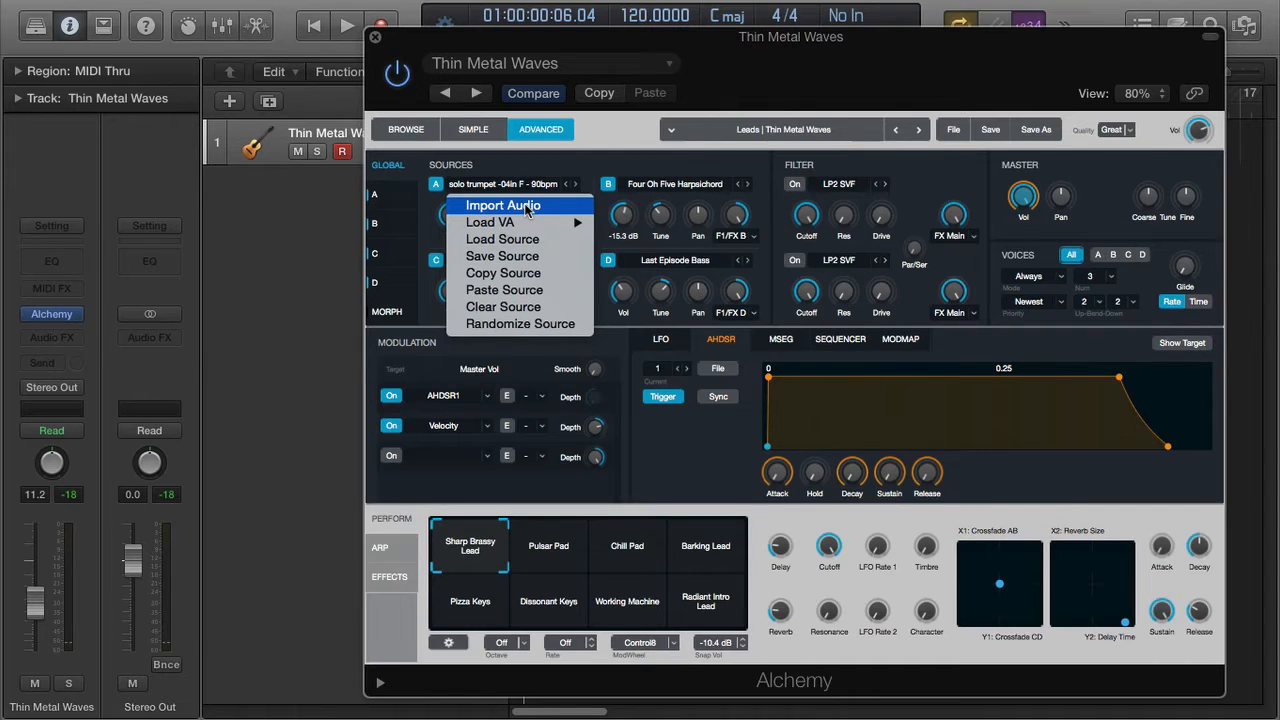
# - Clear source A's loaded sample and bring up its audio import browser
pyautogui.click(538, 307)
pyautogui.click(514, 187)
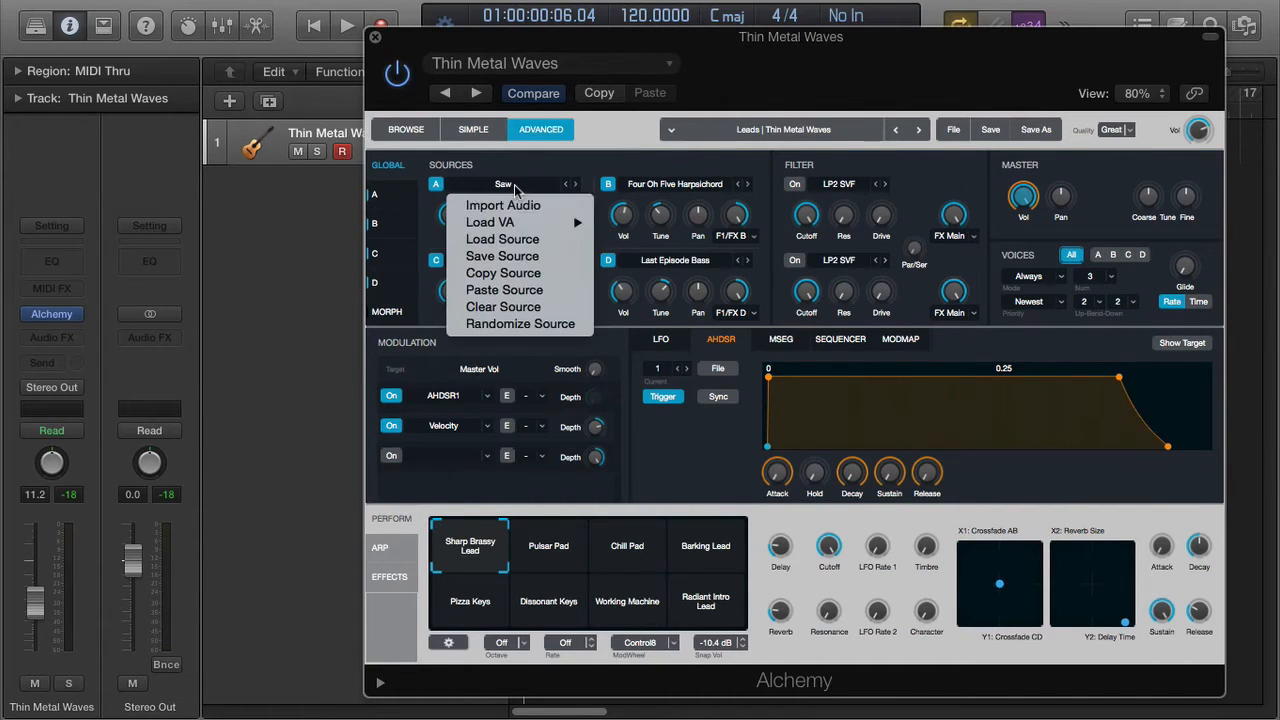
pyautogui.click(530, 206)
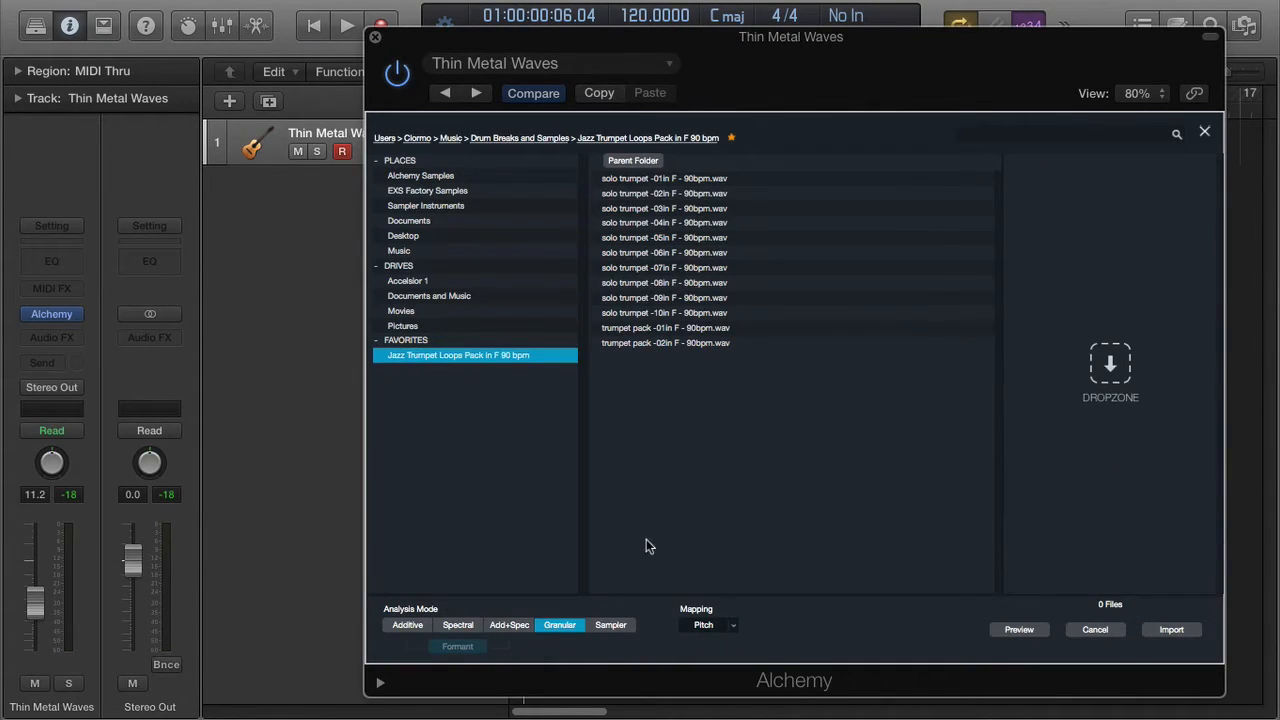
# - Import solo trumpet loops 03–06 into source A with Add+Spec analysis and Formant enabled
pyautogui.click(711, 211)
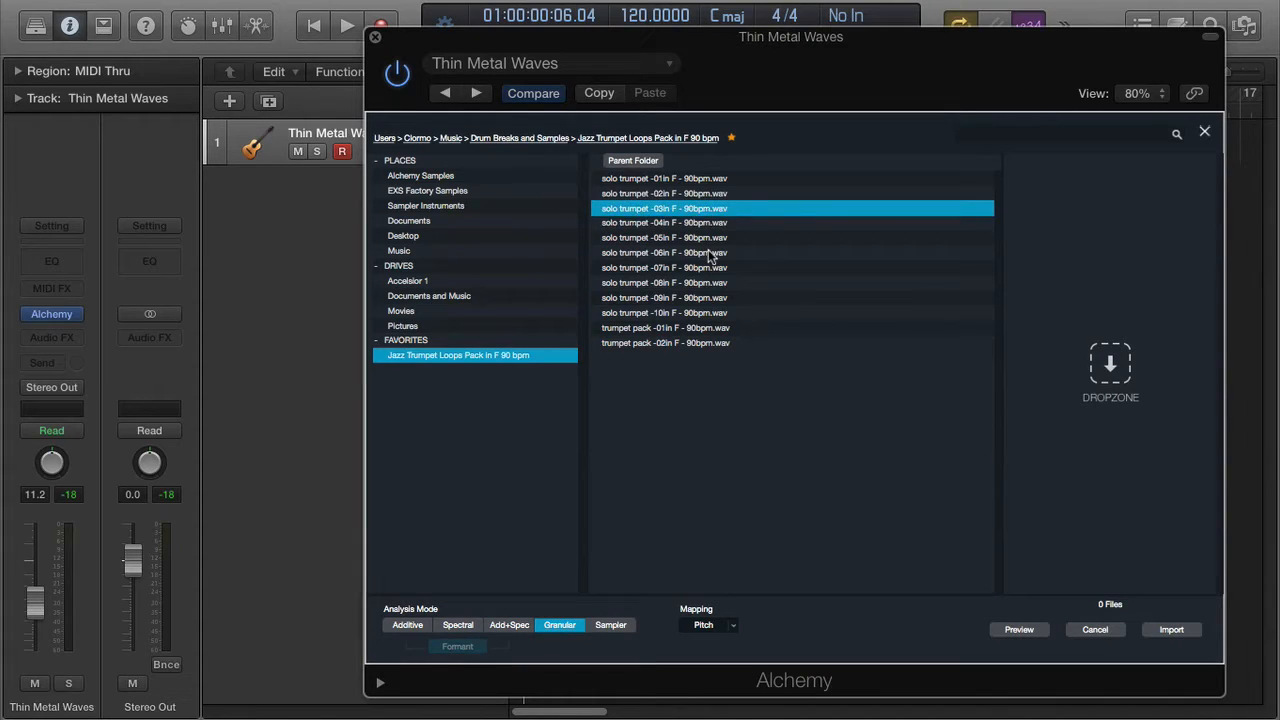
pyautogui.keyDown('shift'); pyautogui.click(709, 253); pyautogui.keyUp('shift')
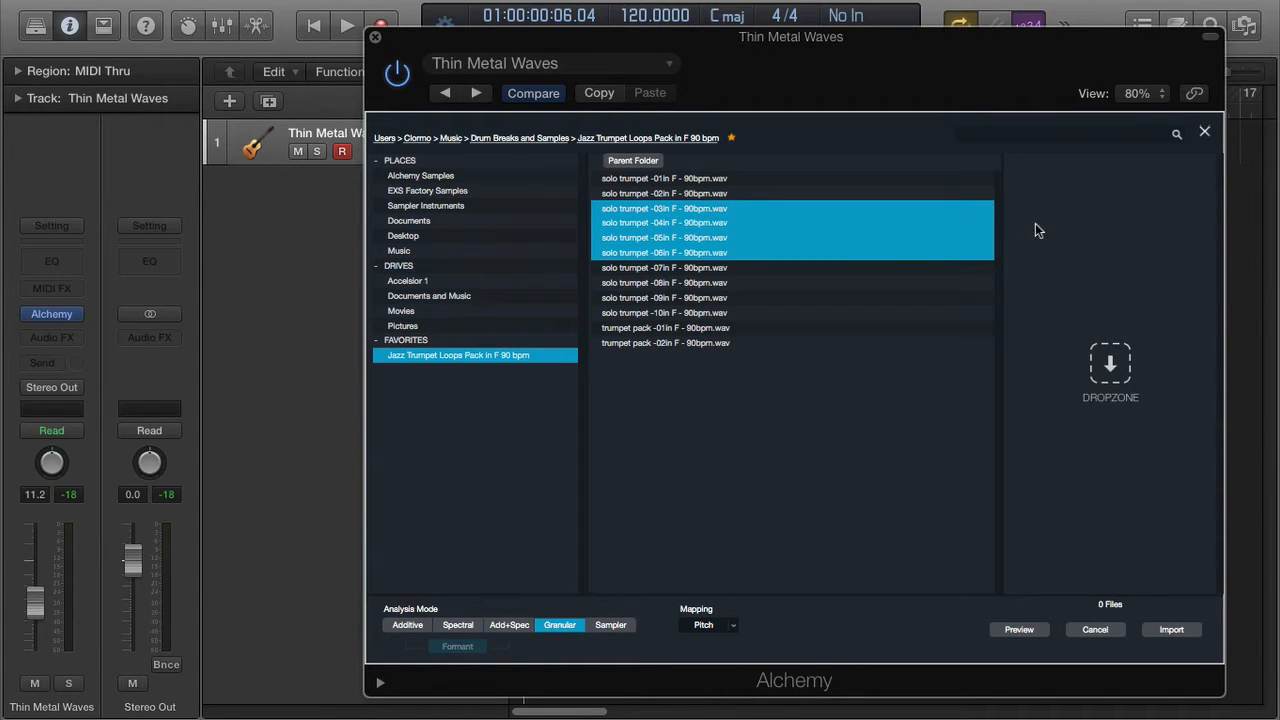
pyautogui.moveTo(1054, 282); pyautogui.dragTo(1054, 240)
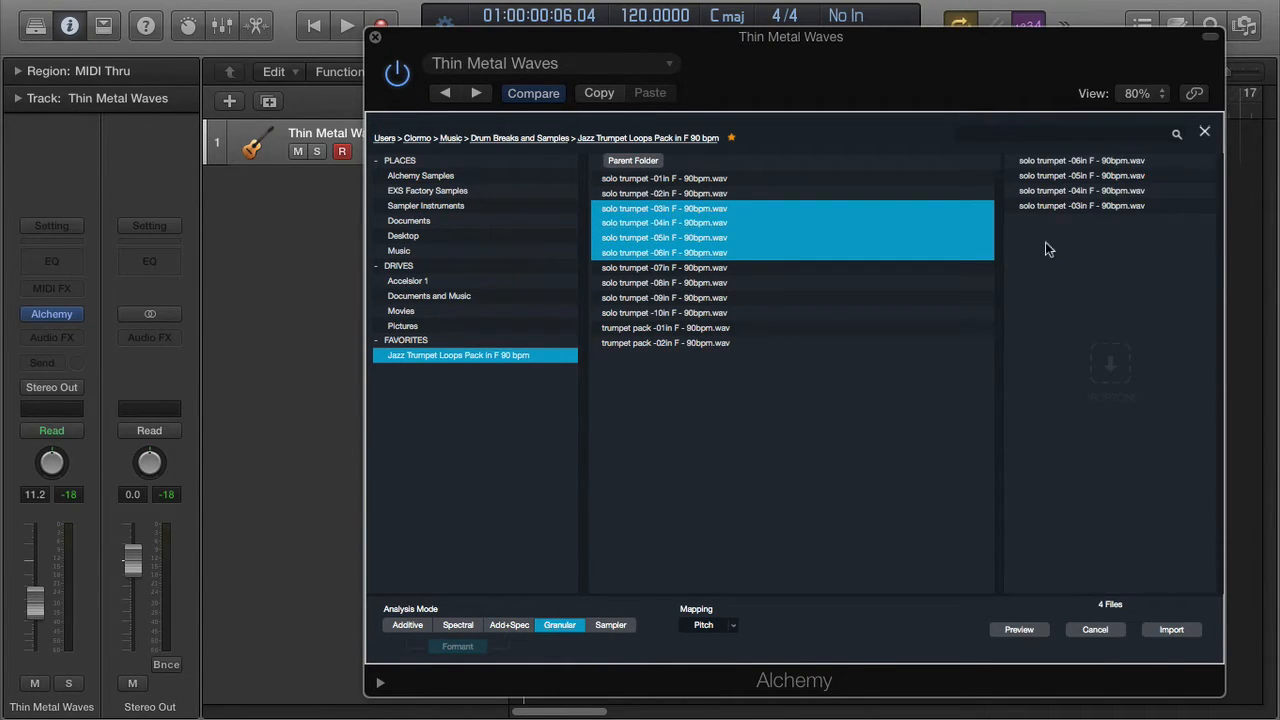
pyautogui.click(510, 625)
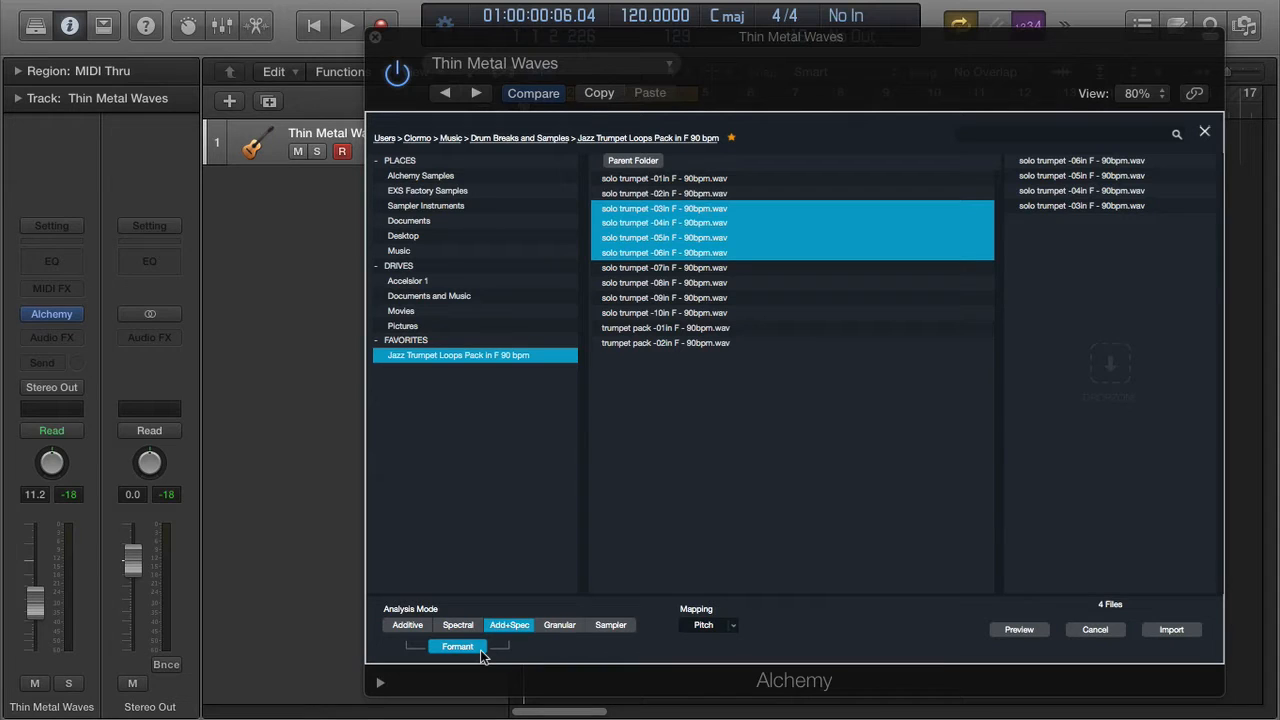
pyautogui.click(1170, 630)
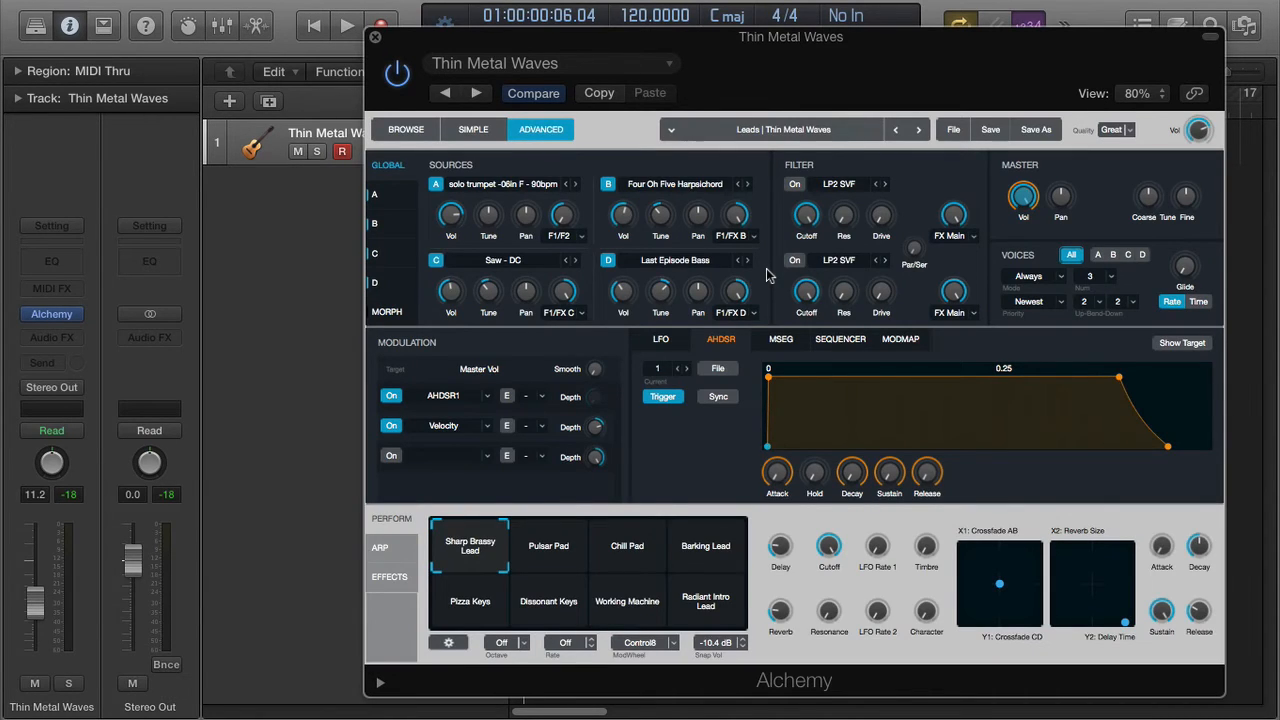
# - Play the Add+Spec formant trumpet patch, then stop playback back at the song start
pyautogui.press('space')
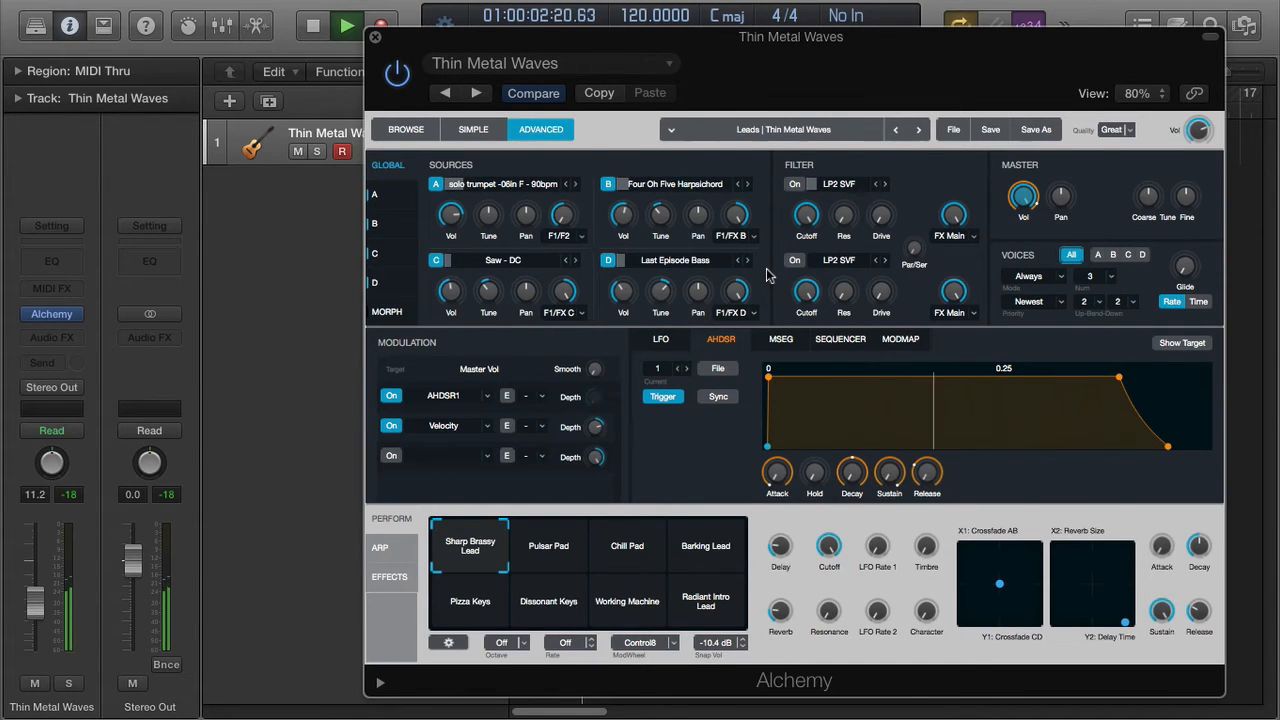
pyautogui.moveTo(808, 288)
pyautogui.press('space')
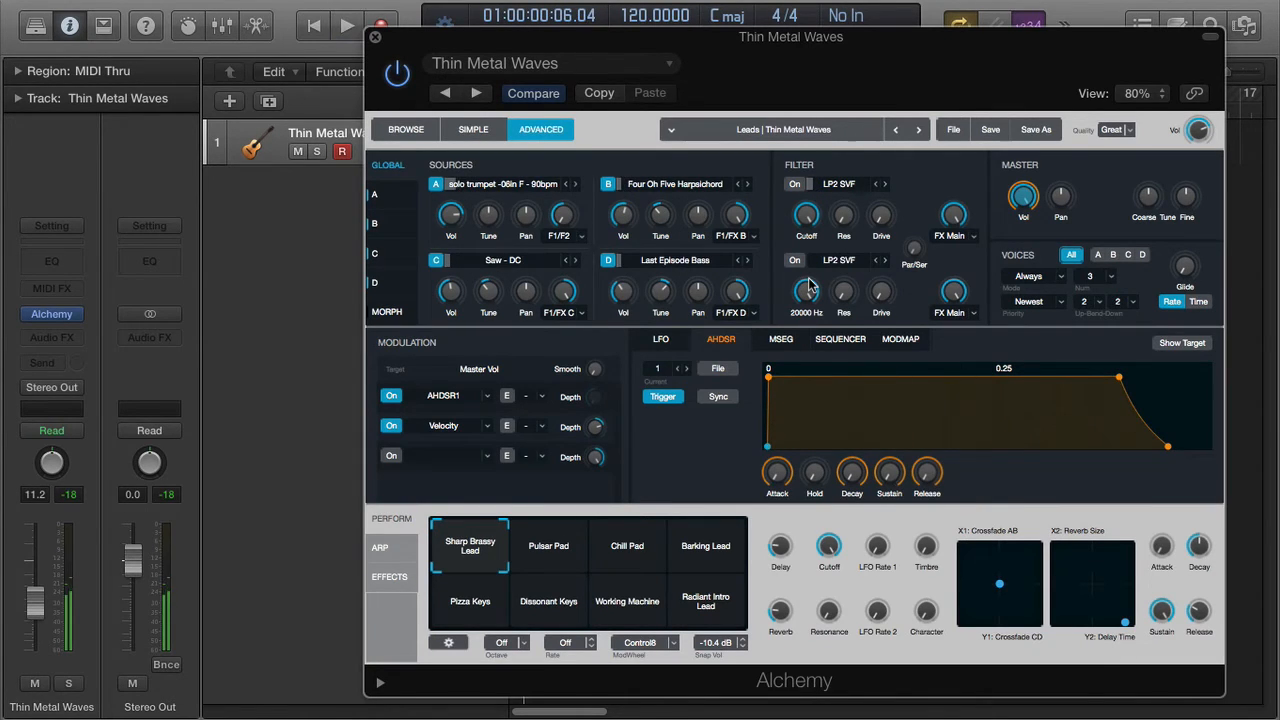
pyautogui.moveTo(663, 203)
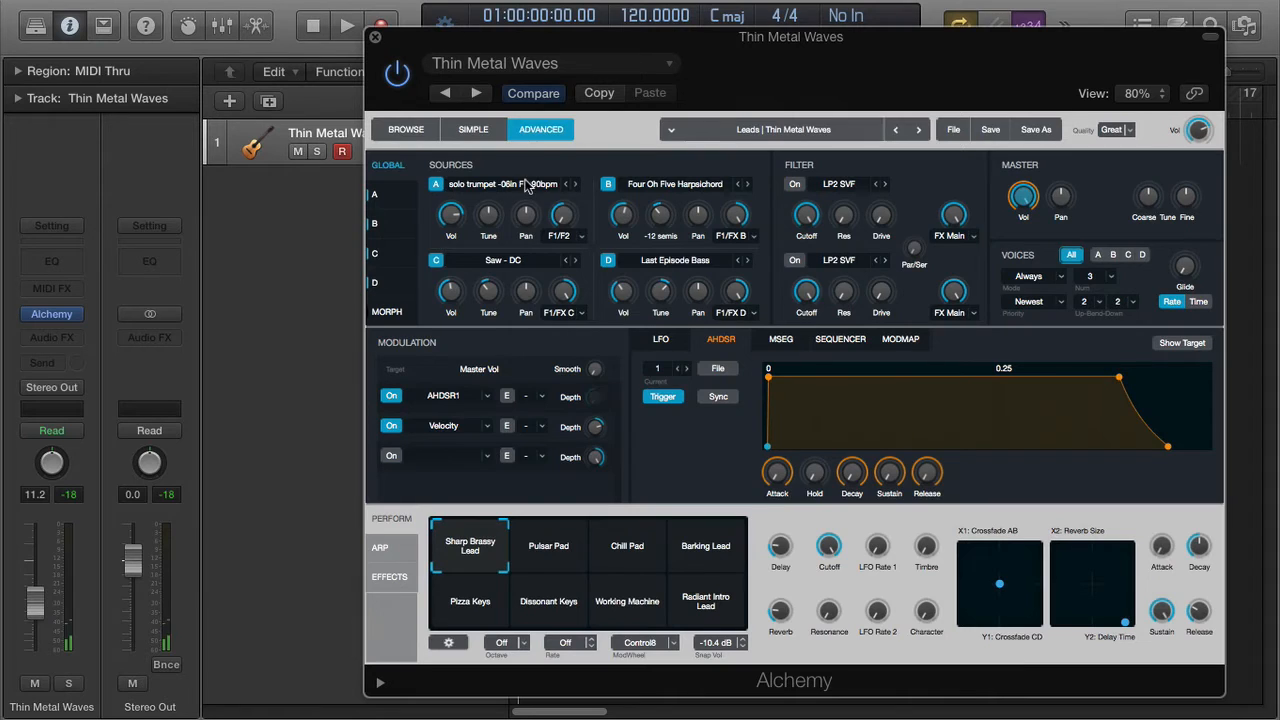